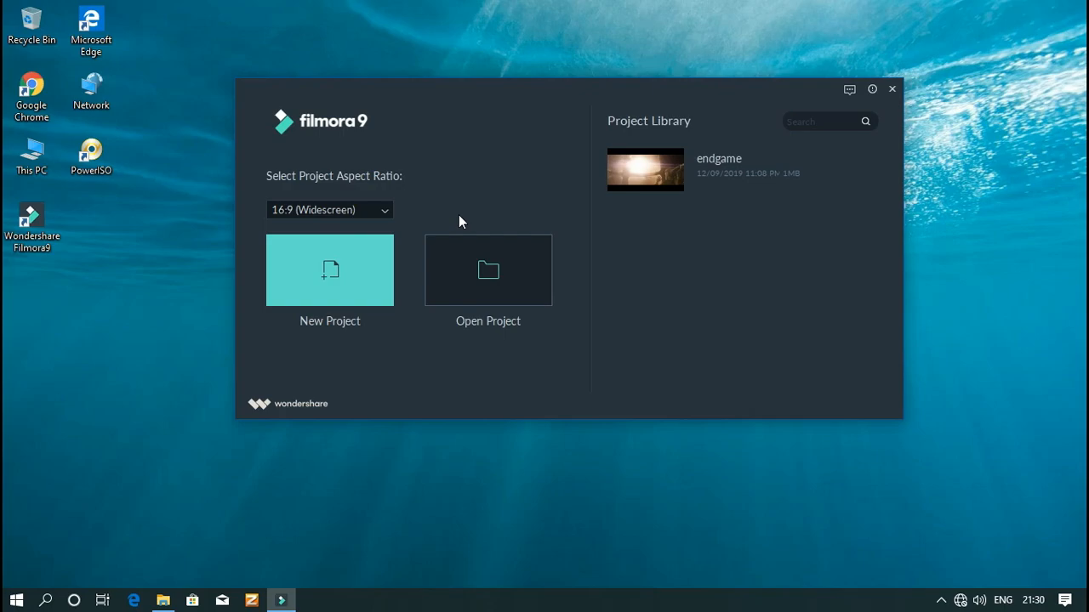
- Create a new 16:9 widescreen project and import the HERE video from the VIDEOS folder
click(321, 276)
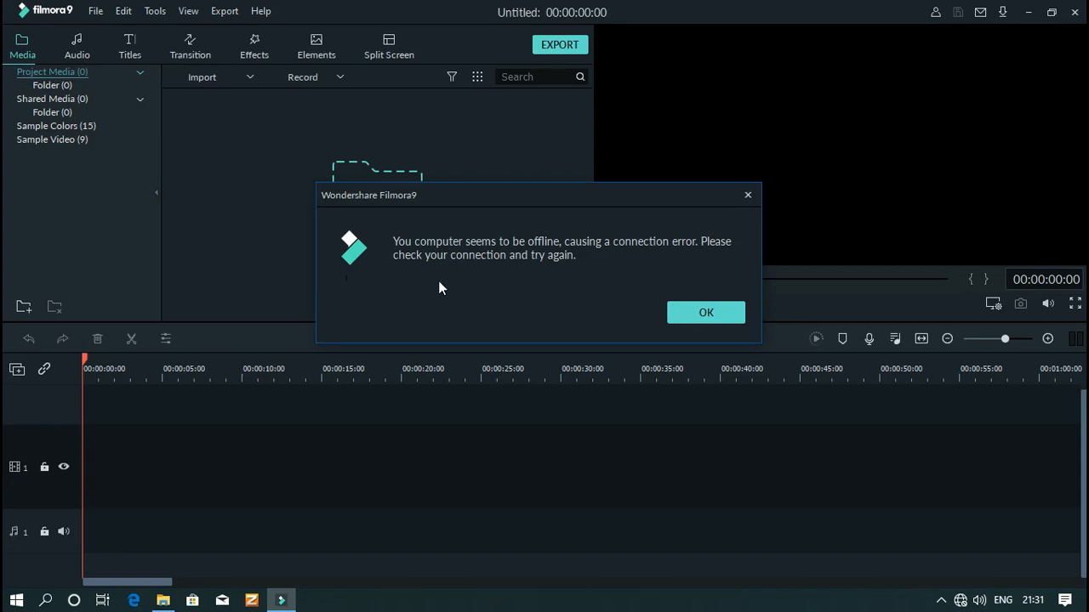
click(695, 318)
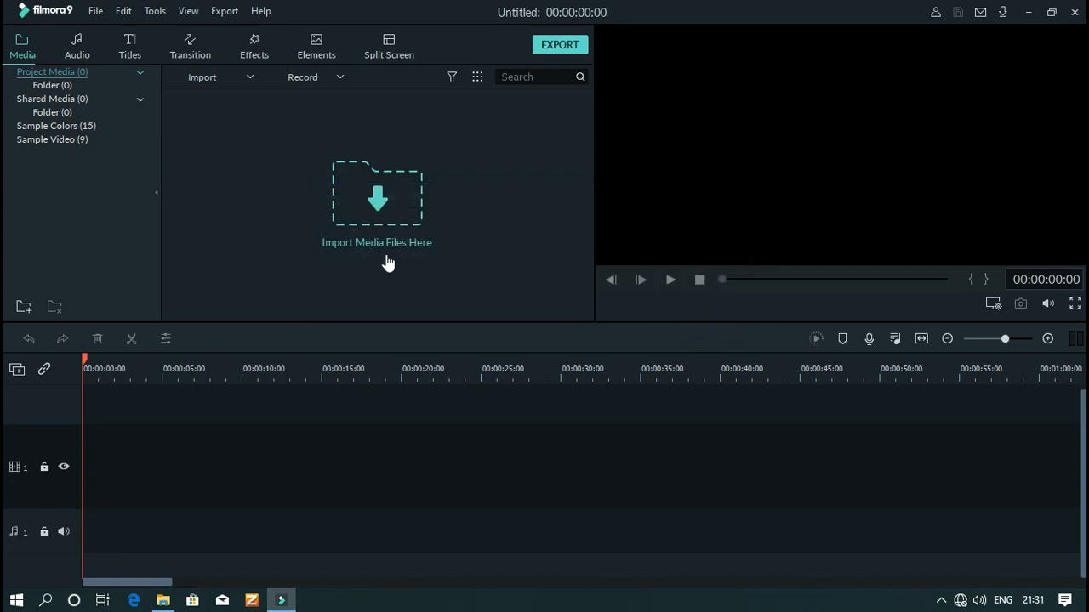
click(380, 245)
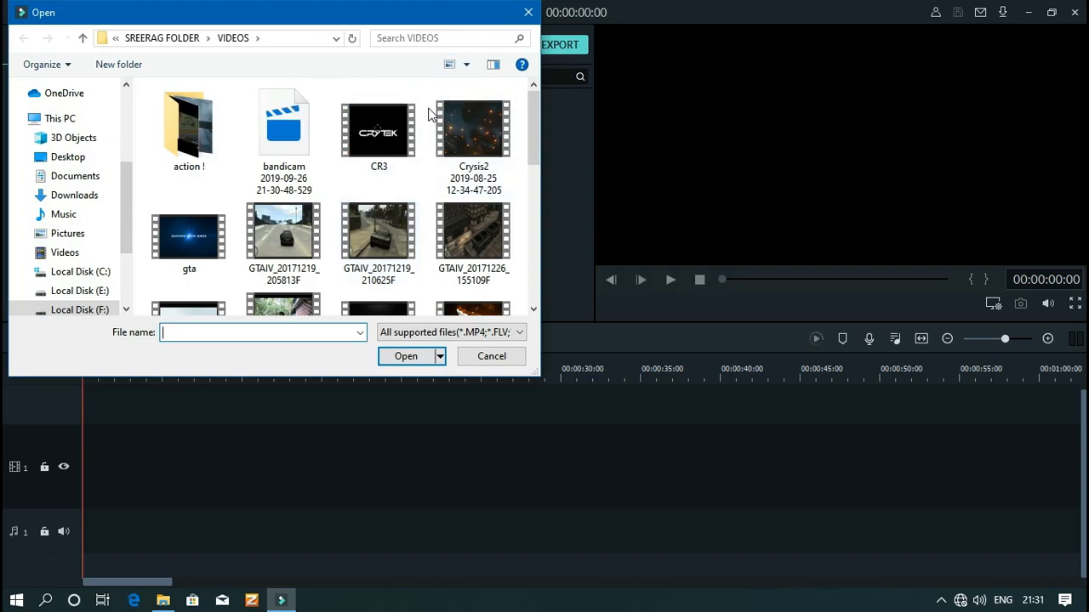
scroll(476, 153, down, 3)
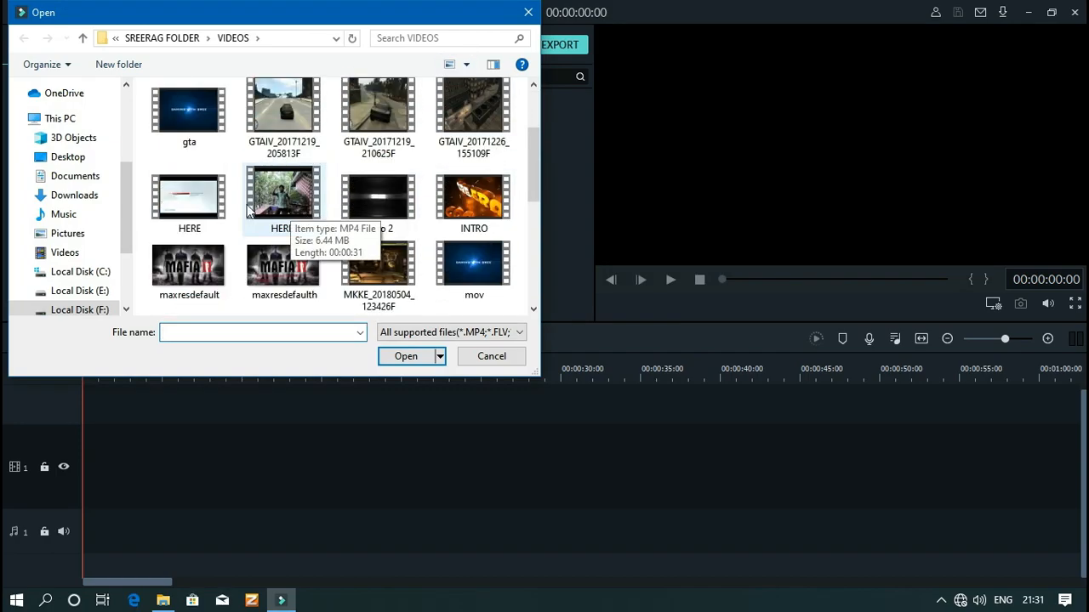
click(203, 208)
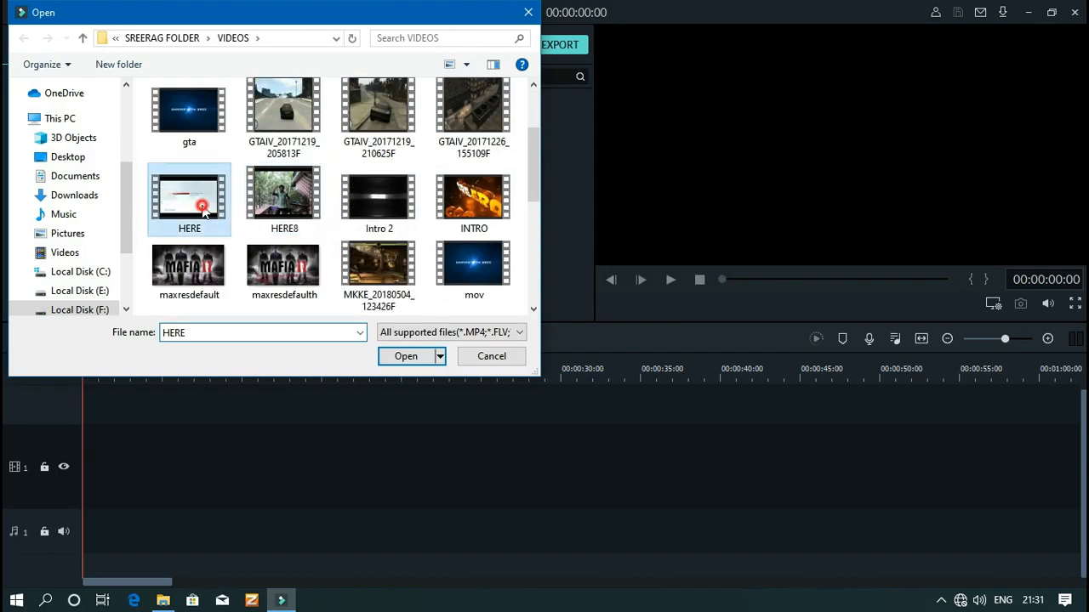
click(411, 358)
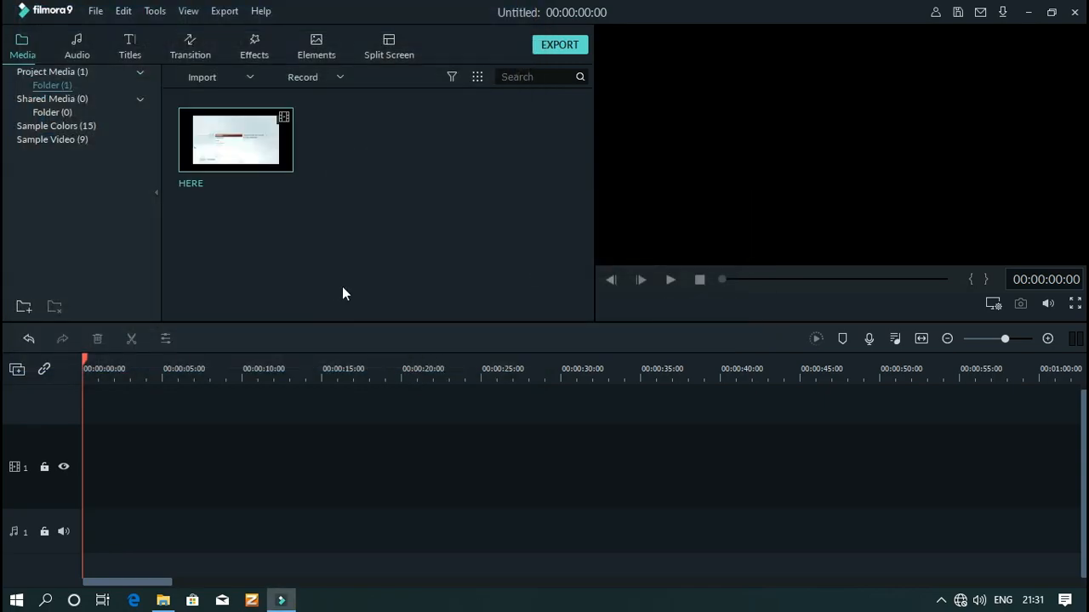
- Place the HERE video at the start of video track 1, keeping the current project settings
drag(268, 156, 85, 450)
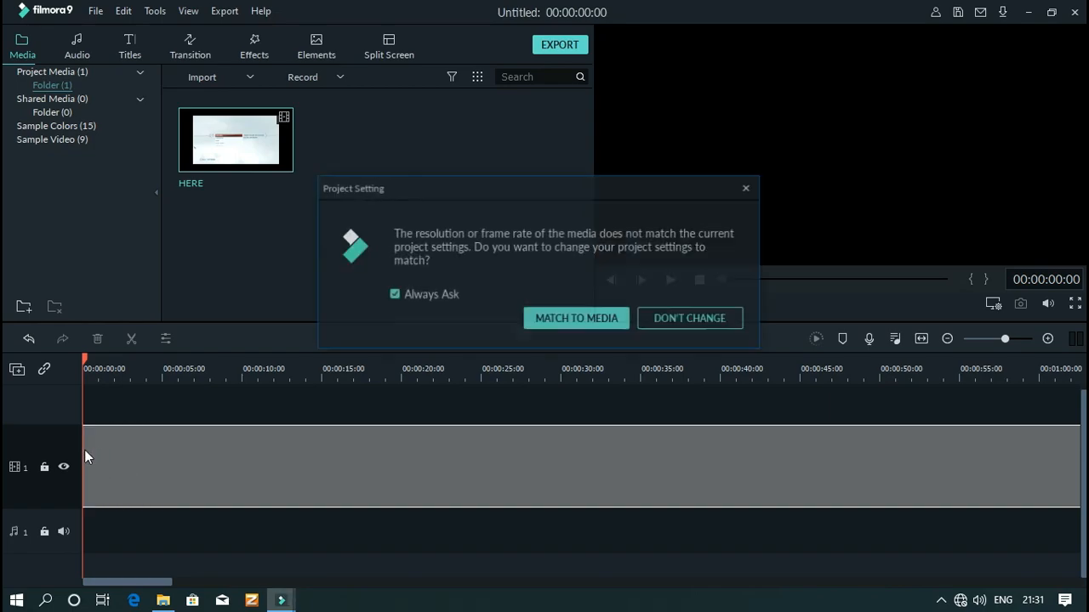
click(677, 319)
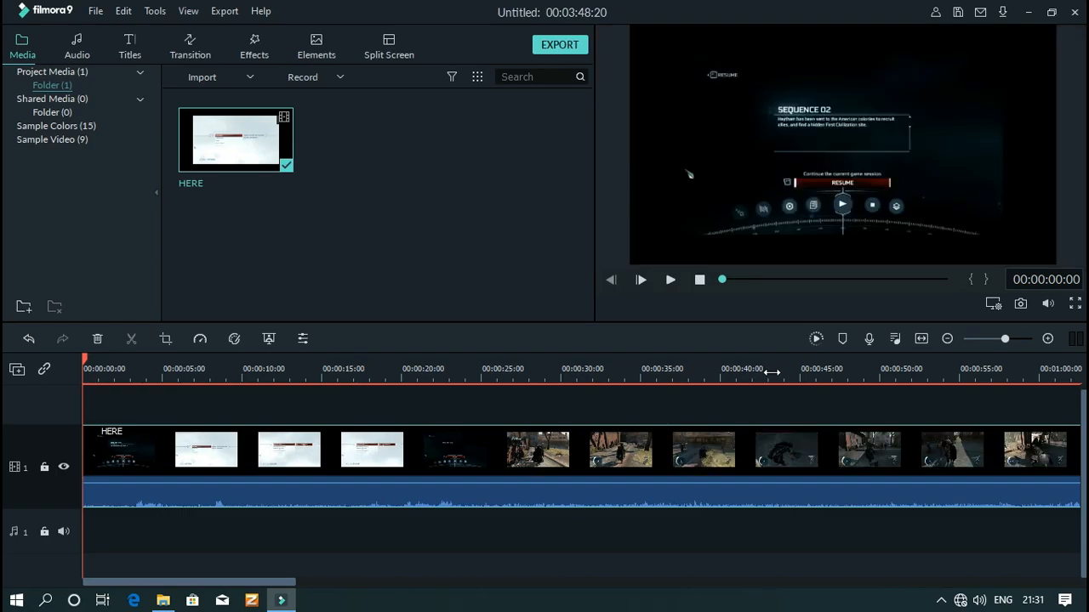
drag(774, 372, 213, 371)
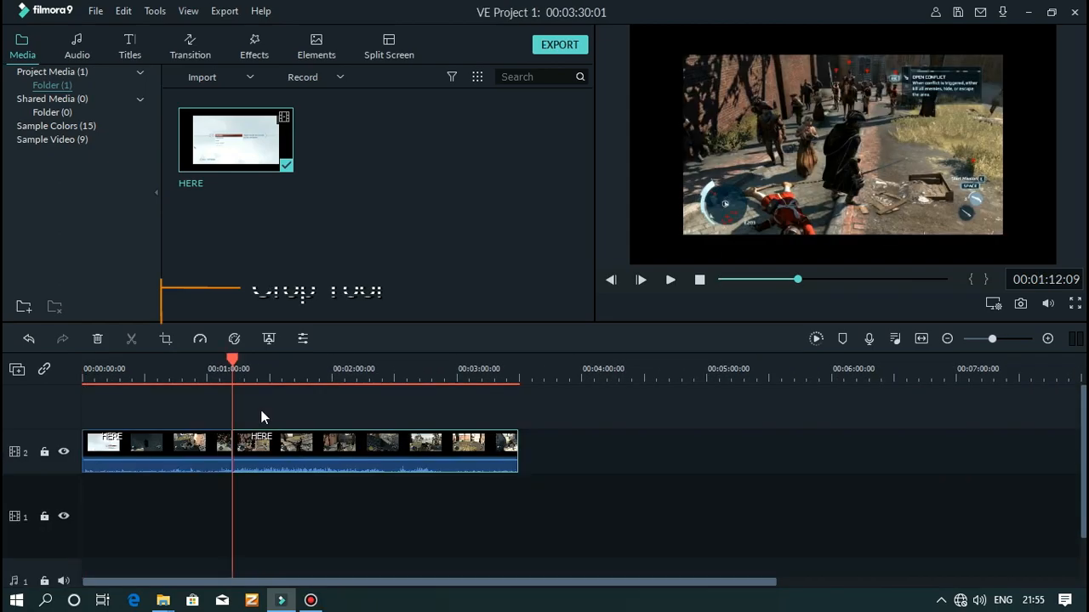
- Crop the second HERE clip in its original ratio so the frame excludes the black borders around the gameplay picture
click(222, 443)
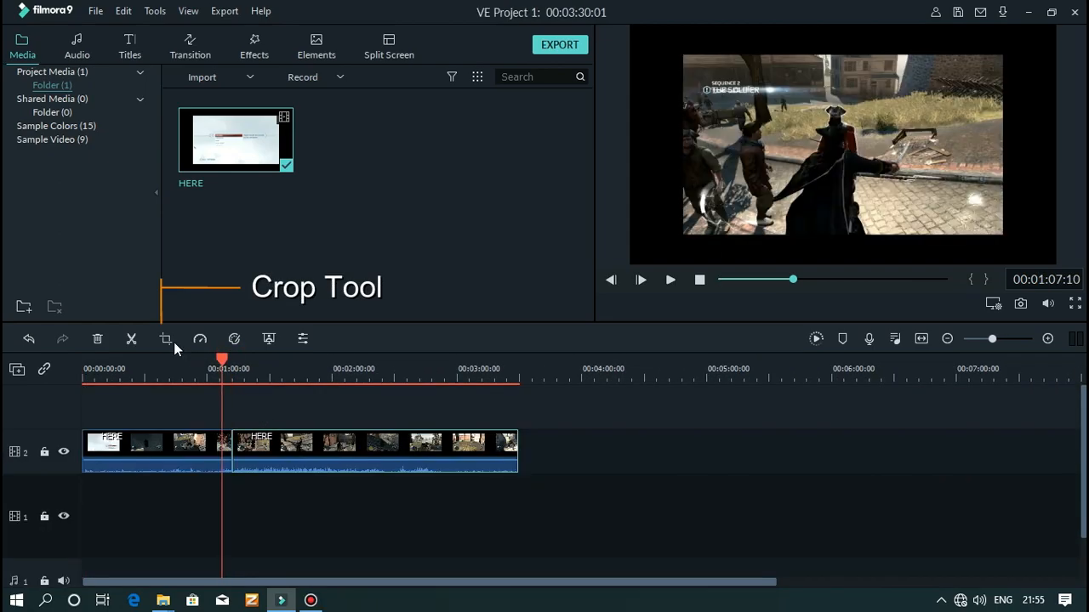
click(167, 340)
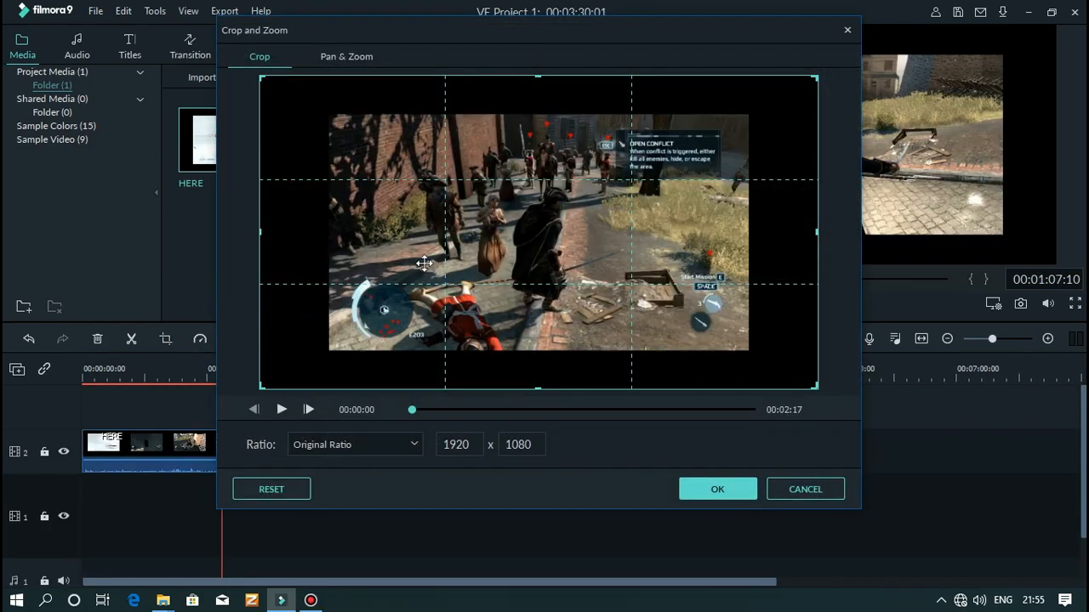
drag(261, 79, 320, 110)
drag(817, 387, 747, 345)
drag(320, 231, 330, 230)
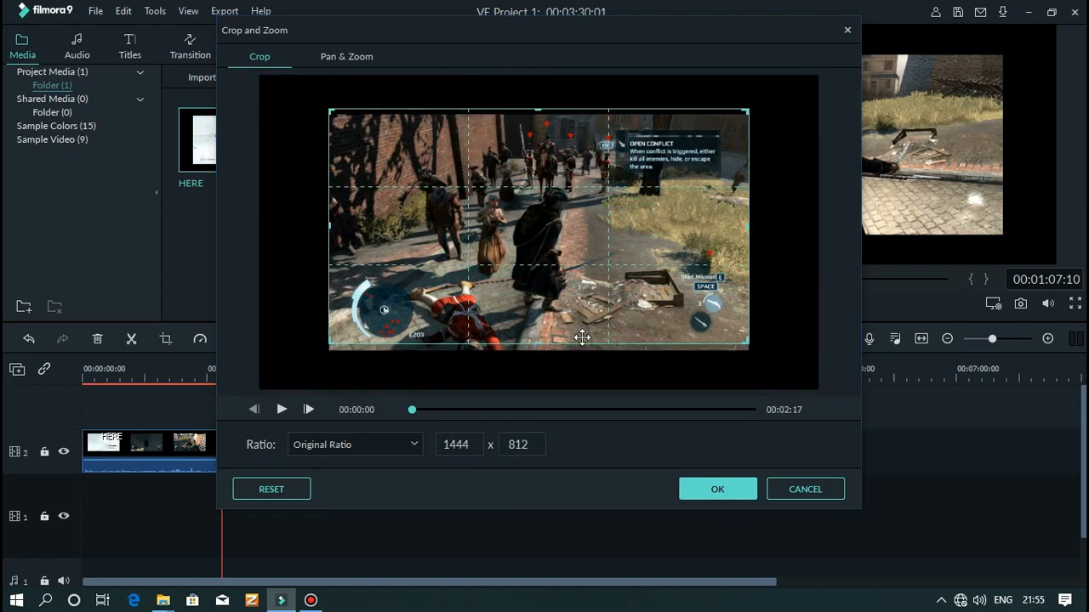
drag(745, 341, 752, 349)
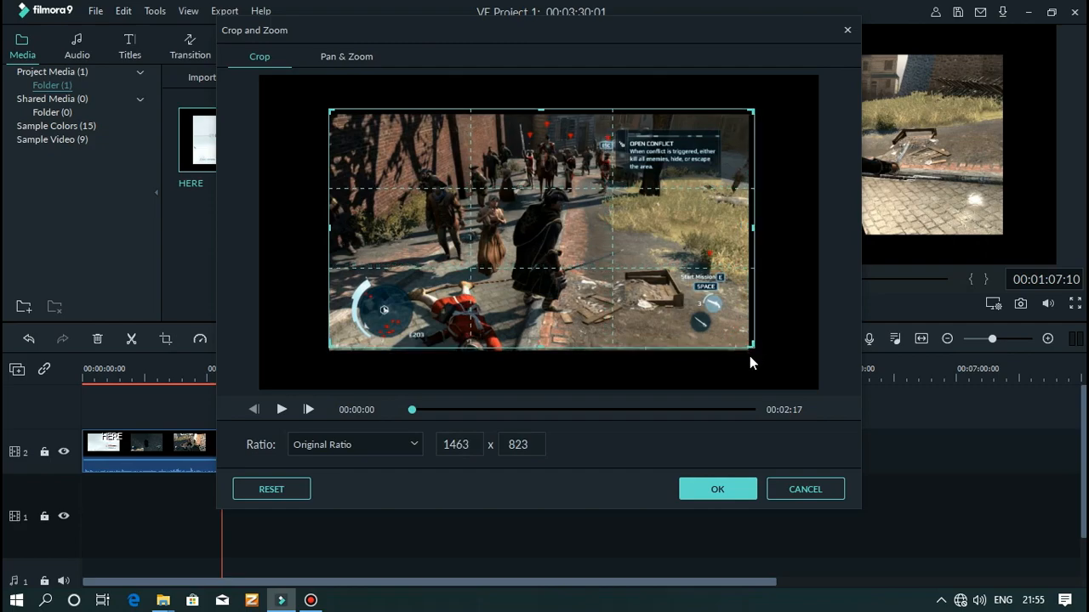
drag(332, 348, 327, 350)
drag(428, 341, 422, 341)
drag(322, 230, 328, 229)
click(718, 481)
- Preview the cropped clip and split it at 00:01:15:20
click(670, 281)
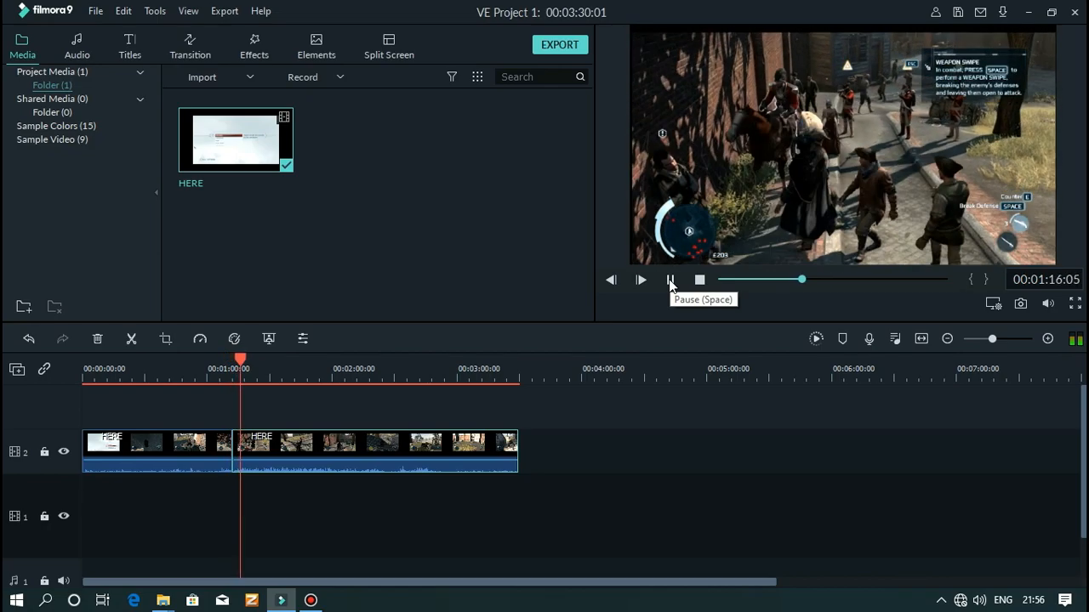
click(241, 364)
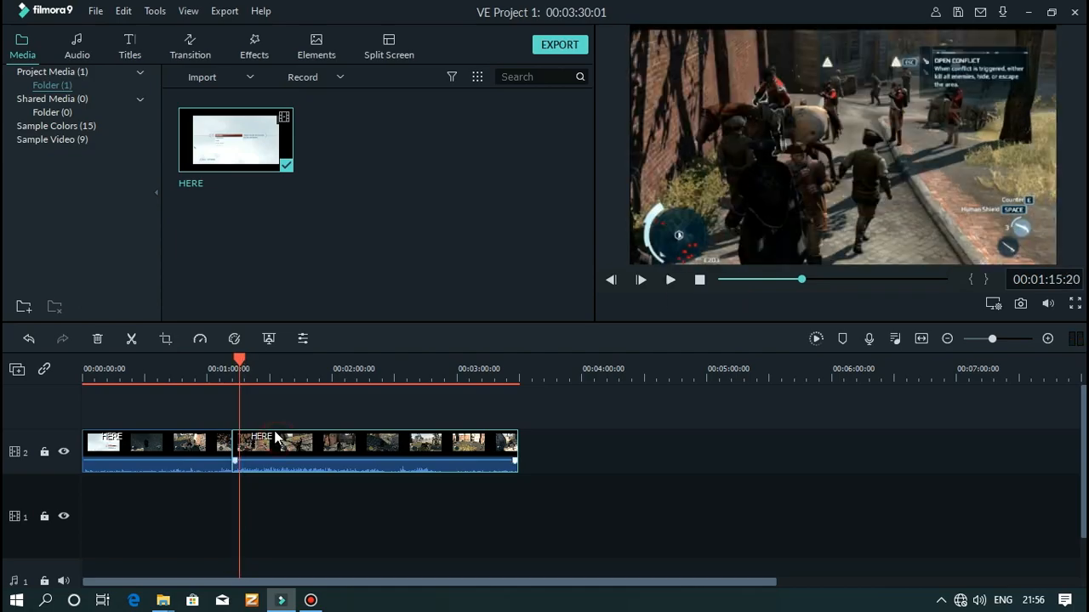
key(ctrl+b)
- Apply Pan & Zoom to the short middle clip, shrinking the end frame to about 429 x 241
click(235, 448)
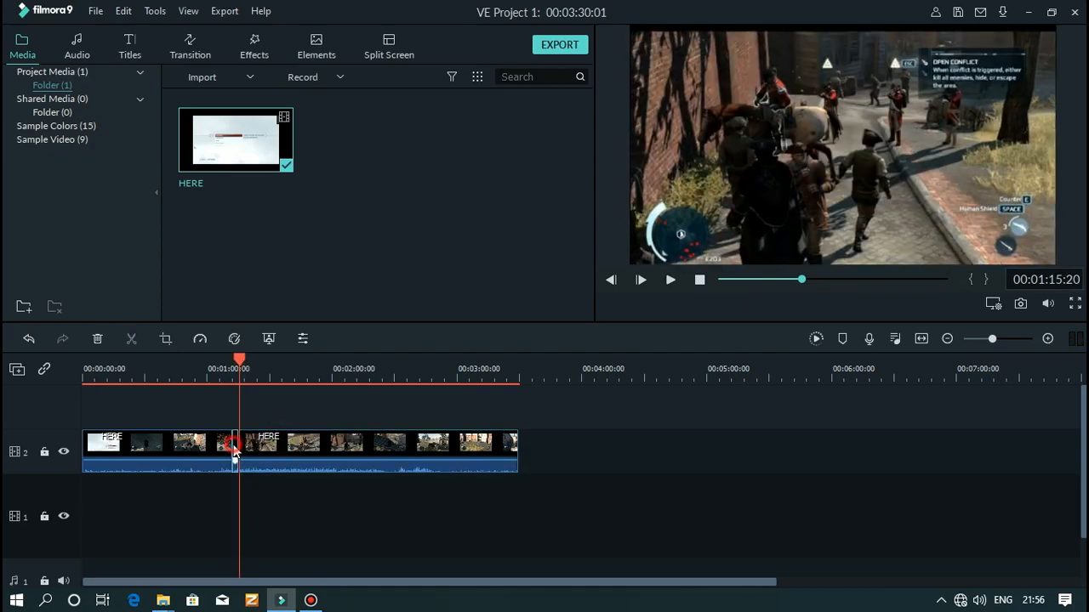
click(164, 340)
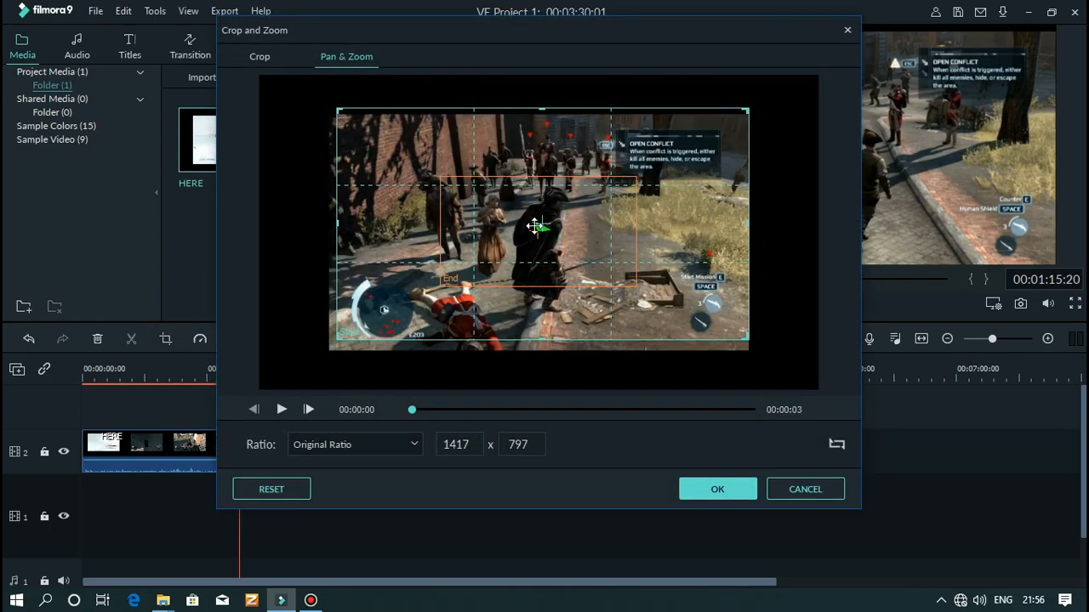
click(586, 227)
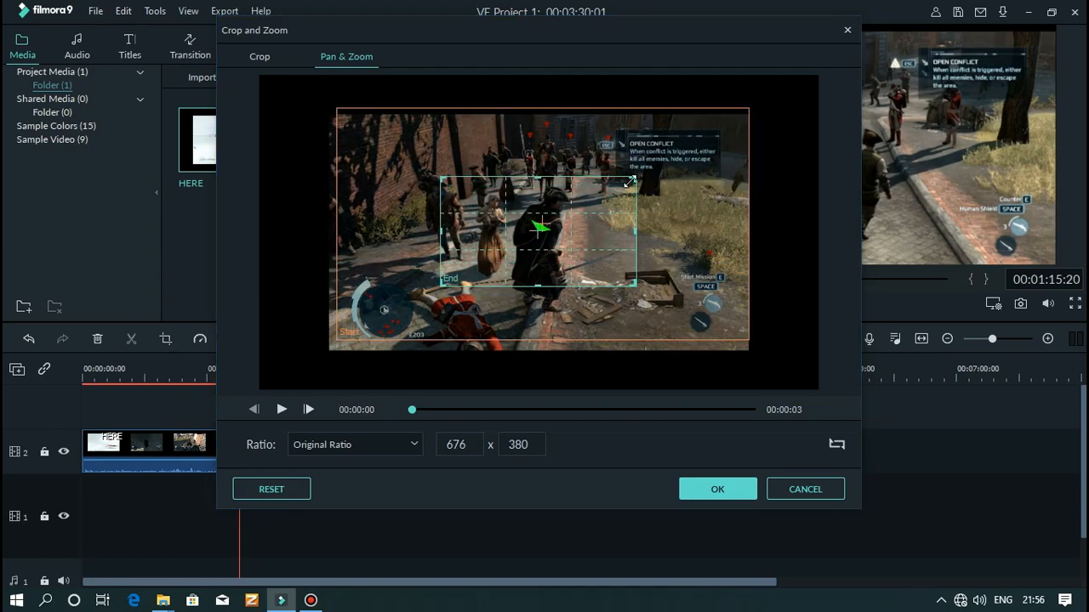
drag(635, 180, 564, 211)
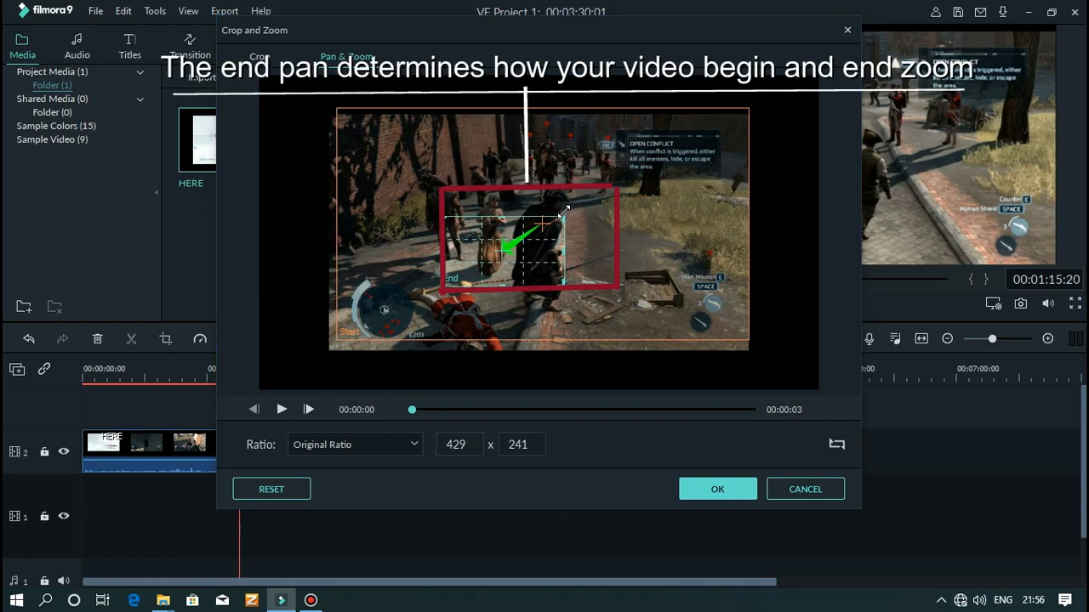
click(697, 489)
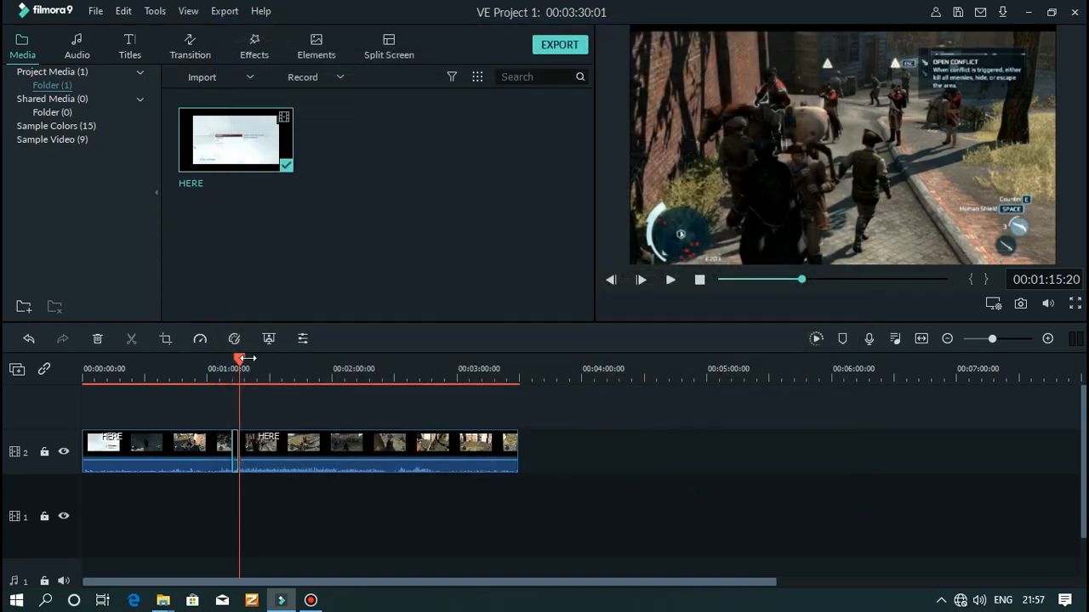
- Play the timeline from just before the short middle clip to check the pan and zoom effect
drag(239, 364, 229, 362)
key(space)
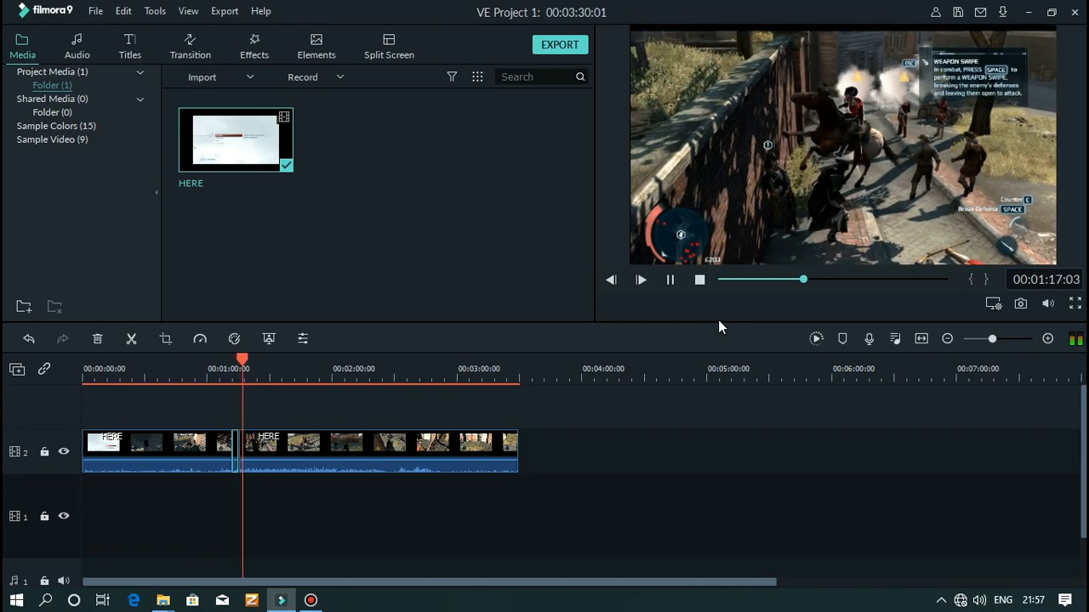
click(671, 280)
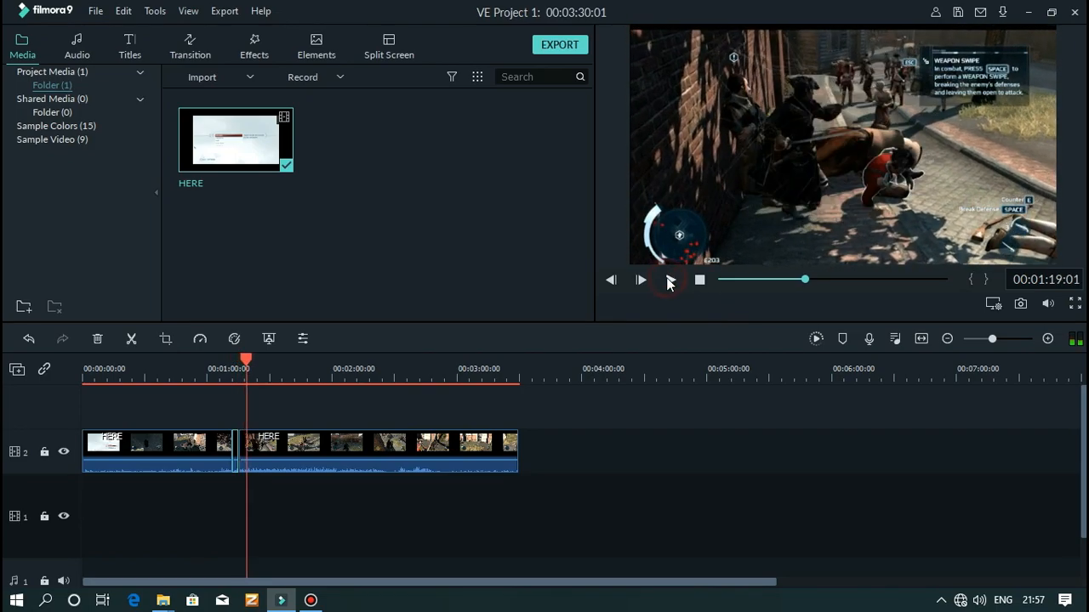
- Split the HERE clip at about 00:02:01 and move the second part later, leaving a gap of about 19 seconds
click(258, 446)
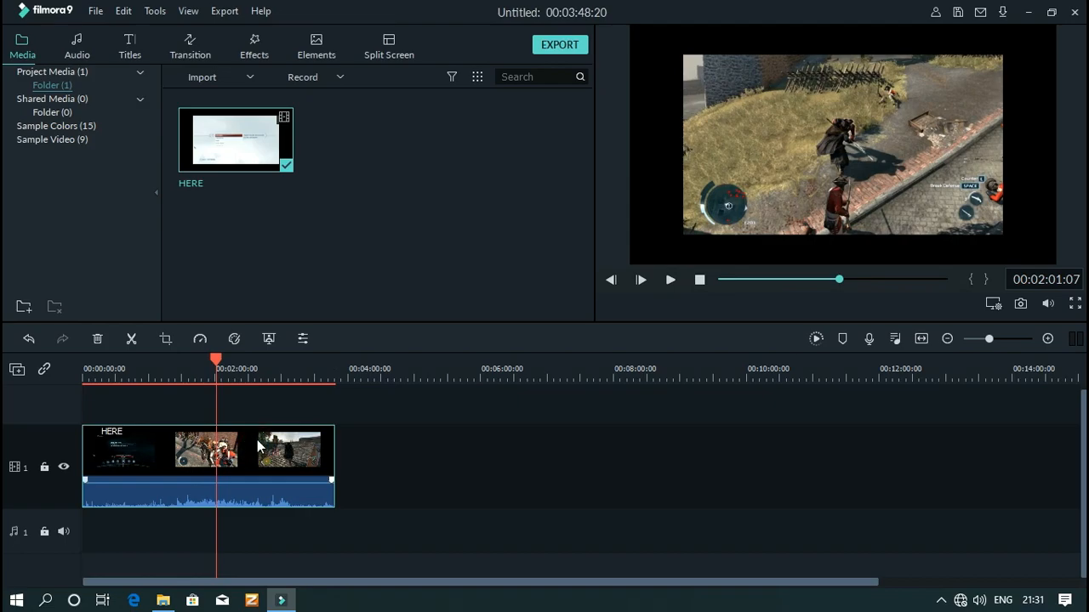
key(ctrl+b)
mouse_move(263, 455)
mouse_down()
mouse_move(300, 453)
mouse_move(282, 450)
mouse_up()
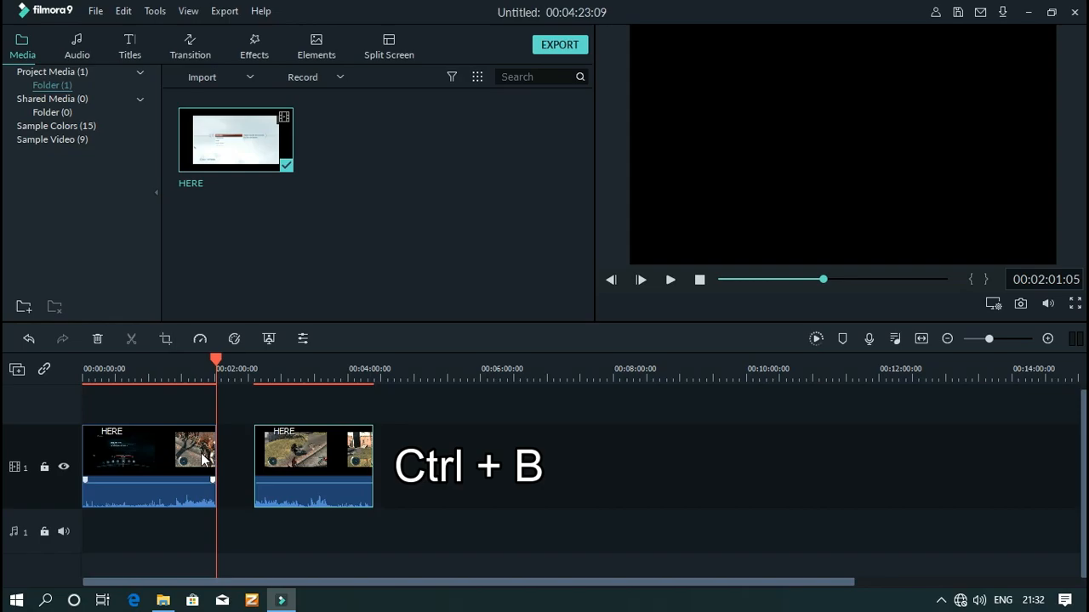
drag(216, 361, 204, 362)
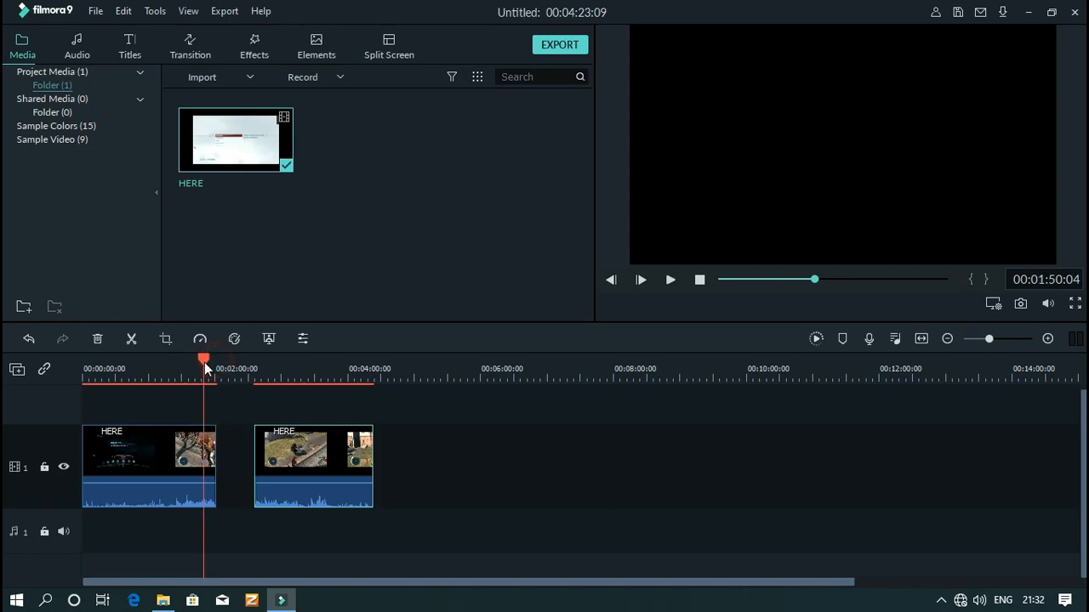
drag(302, 464, 295, 459)
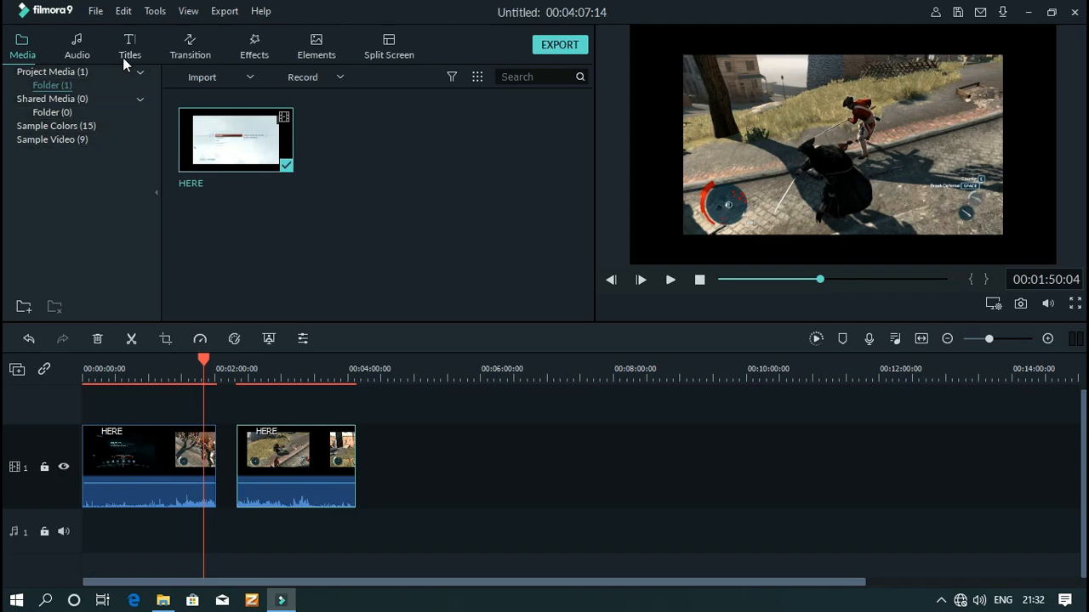
- Import Elektronomia - Sky High NCS Release from the AAr Songs NCS folder and place it at the start of audio track 1
click(83, 55)
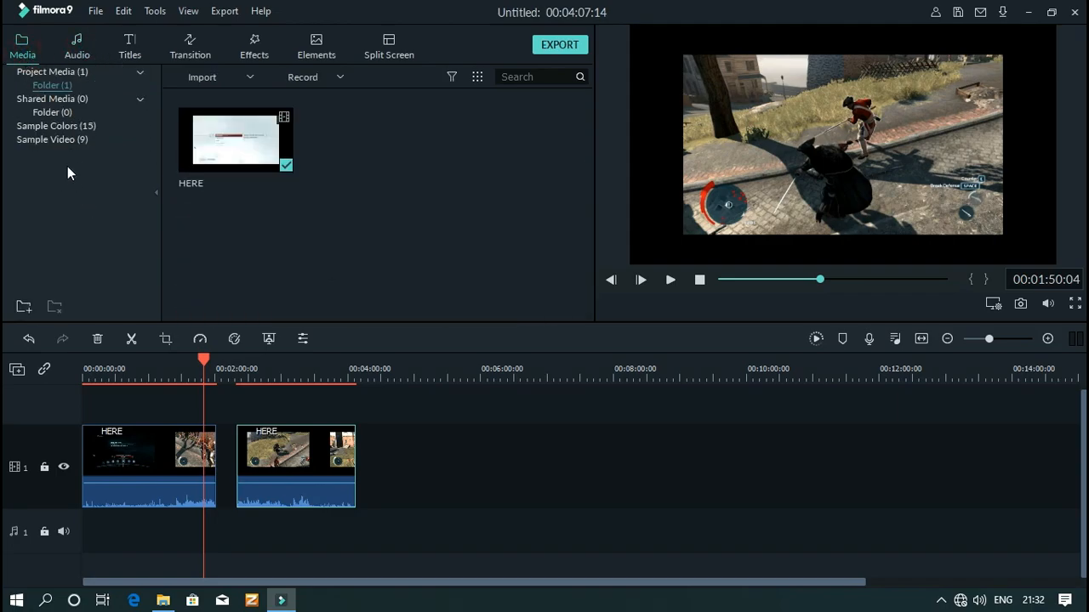
click(402, 206)
click(163, 601)
click(228, 298)
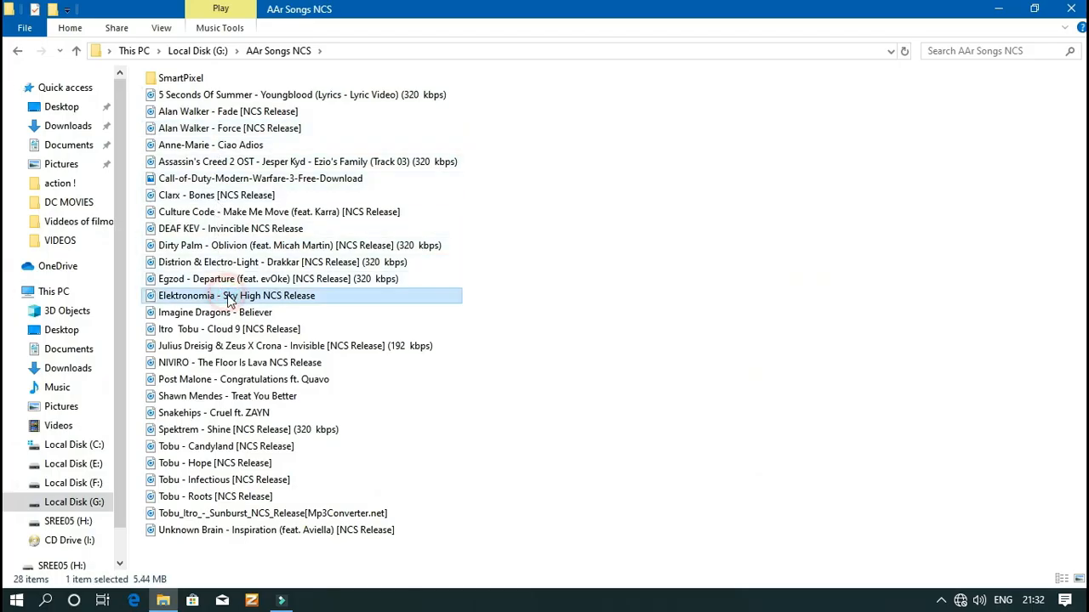
drag(228, 298, 365, 196)
drag(397, 136, 83, 536)
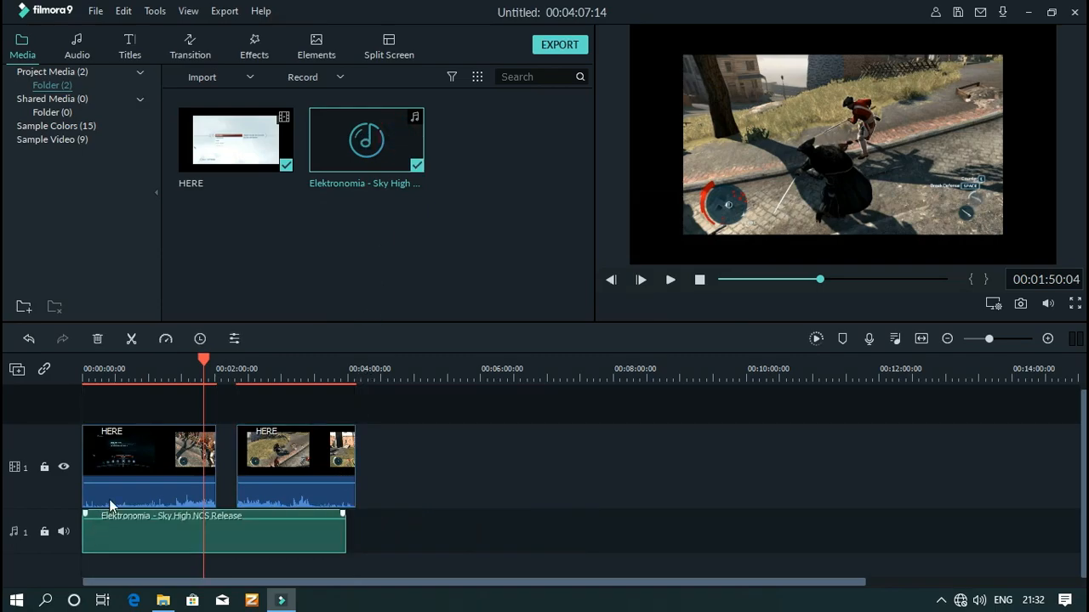
- Play the timeline from the beginning to hear the added song and lower the preview volume
drag(197, 360, 85, 382)
click(672, 282)
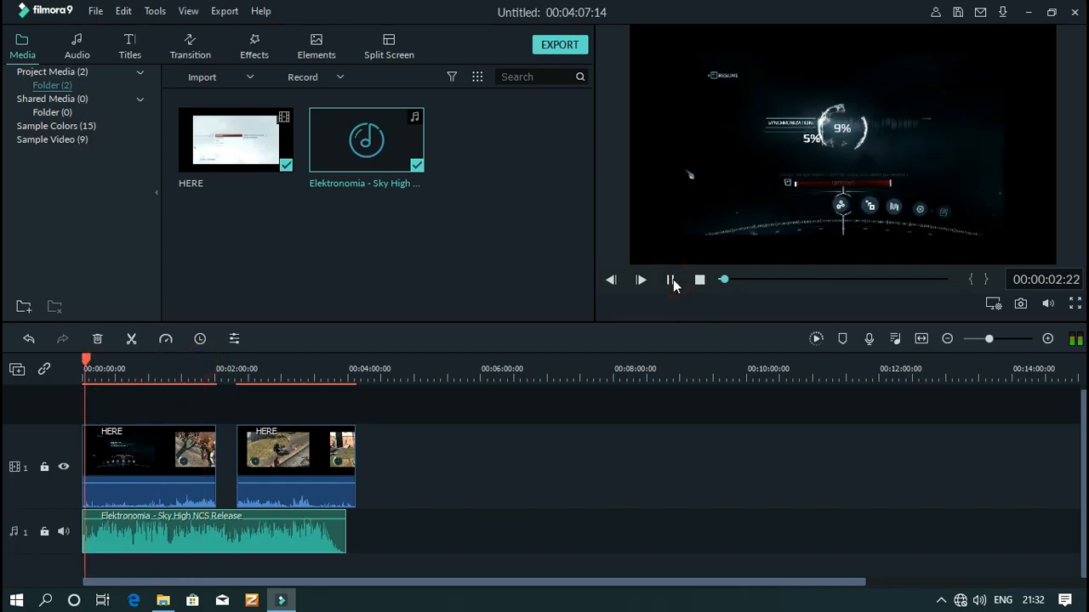
click(1047, 306)
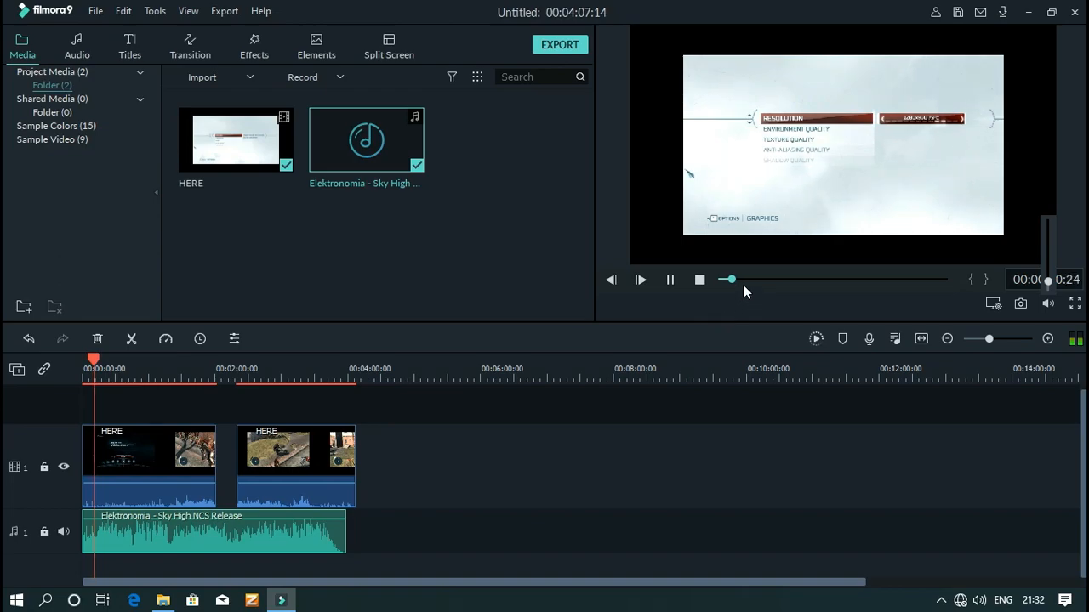
- Split the song on audio track 1 at 00:02:00:06, near the end of the first video clip
drag(95, 362, 215, 365)
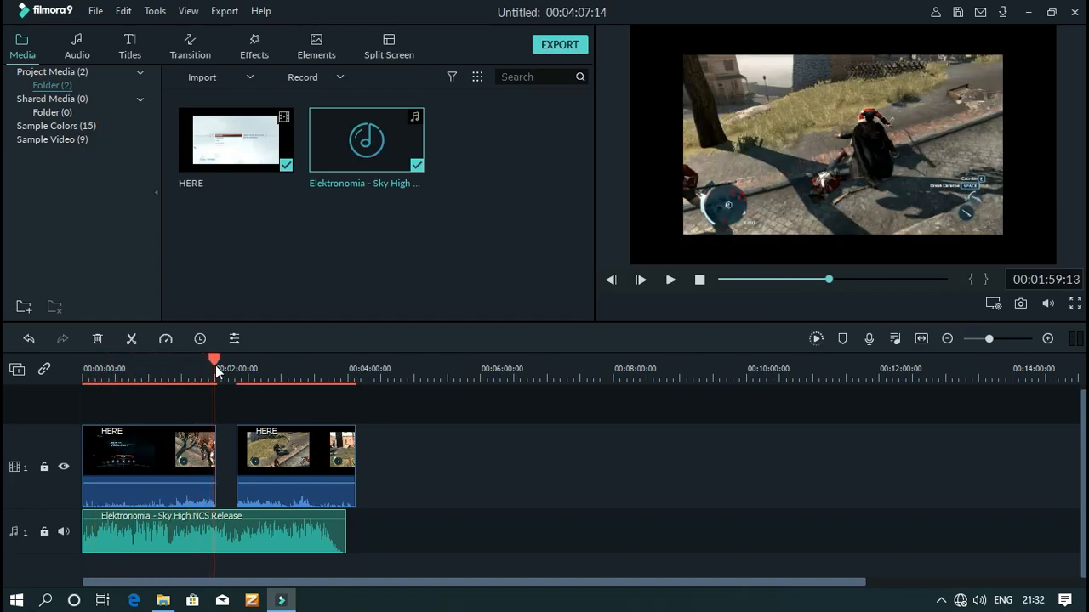
key(space)
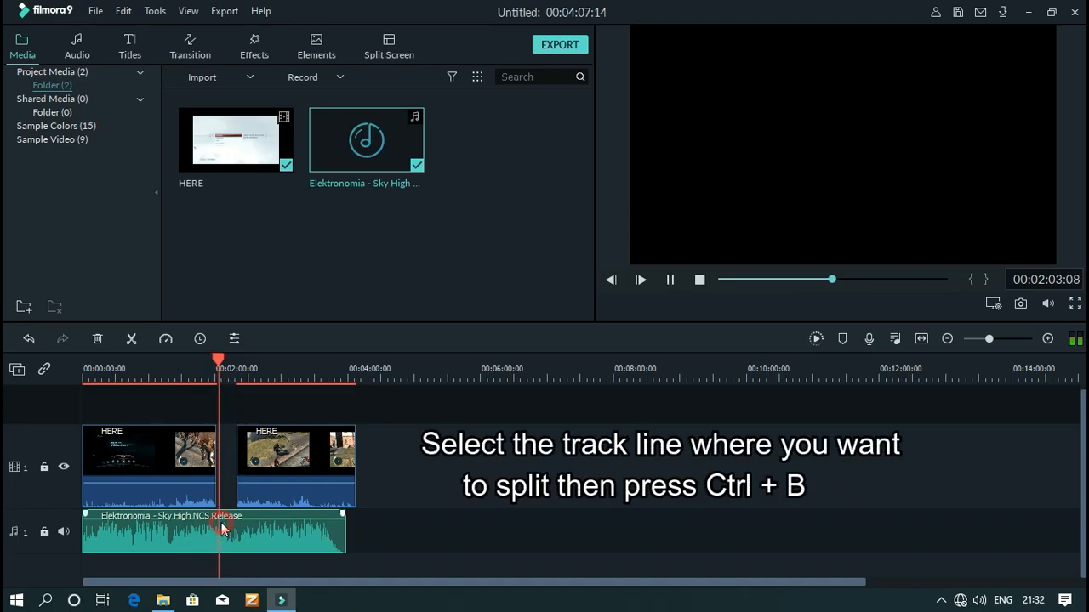
key(space)
drag(219, 364, 215, 363)
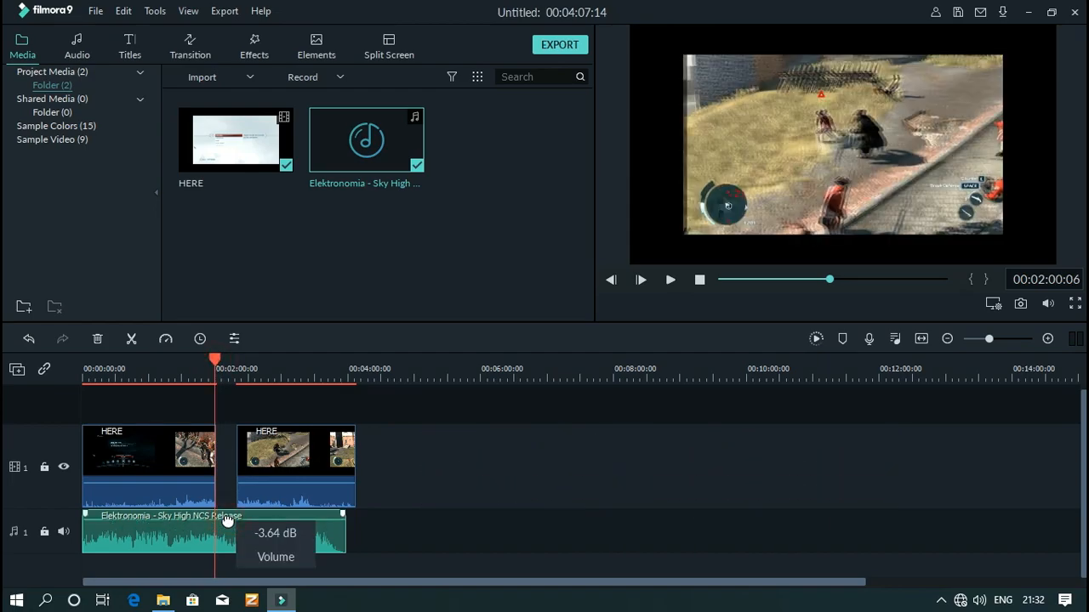
key(ctrl+b)
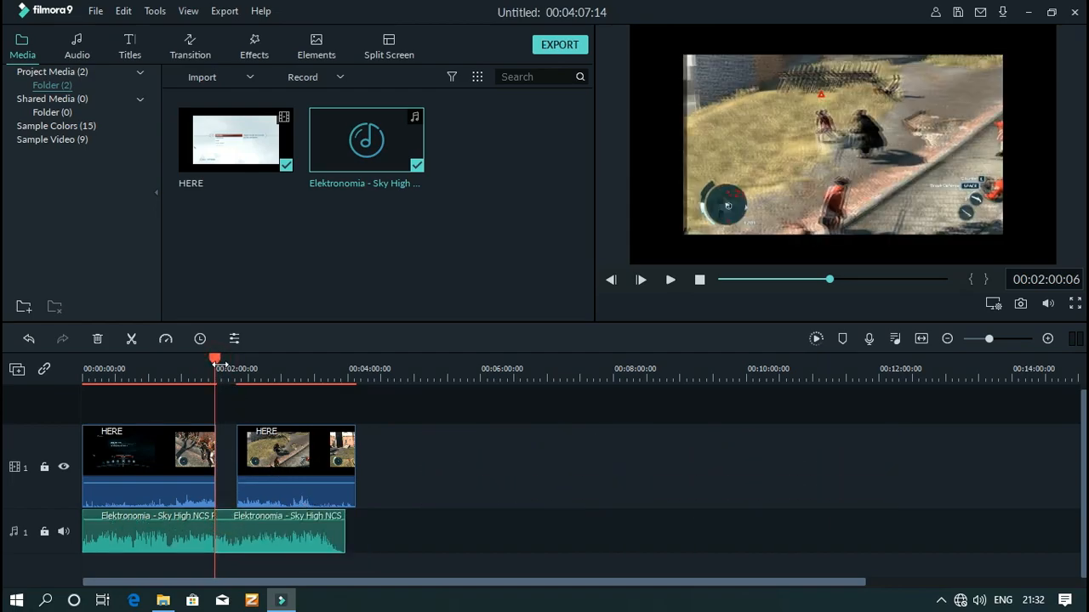
- Split the song again at 00:02:20:10, where the second HERE clip starts, and move the middle piece to about 00:05:00 on audio track 1
drag(217, 364, 238, 360)
click(268, 542)
key(ctrl+b)
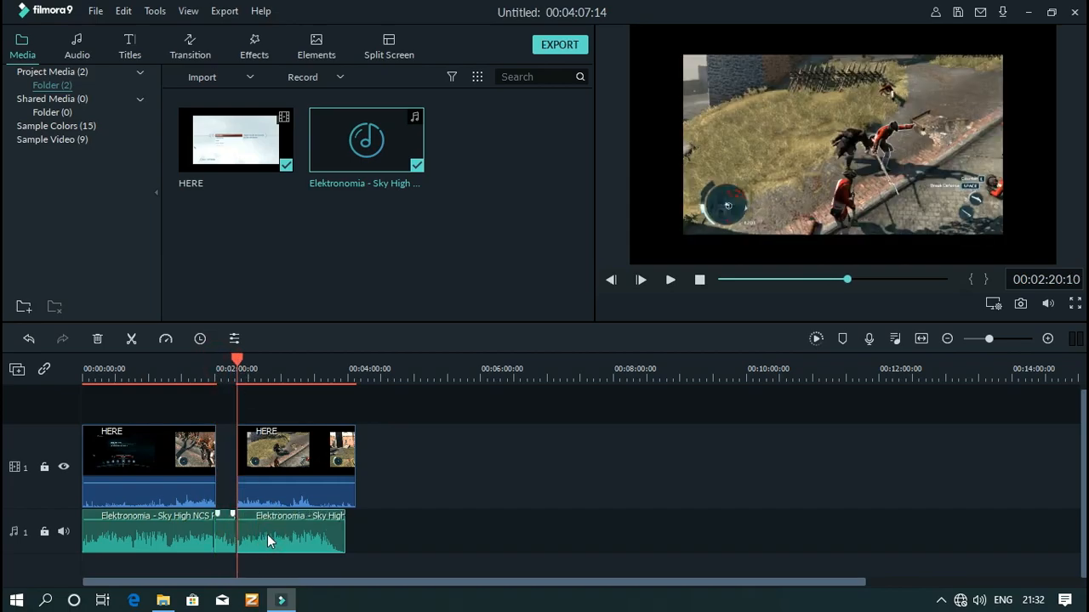
drag(232, 536, 425, 523)
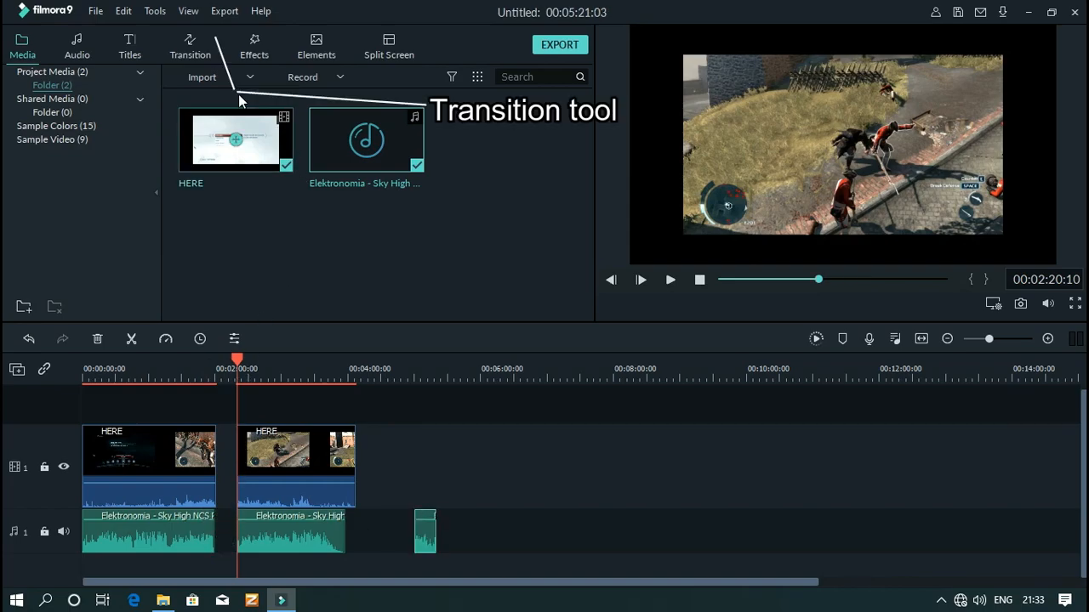
- Close the gap between the two HERE clips and add the Cross Roll 9 transition from the Speed Blur category at their join
click(192, 52)
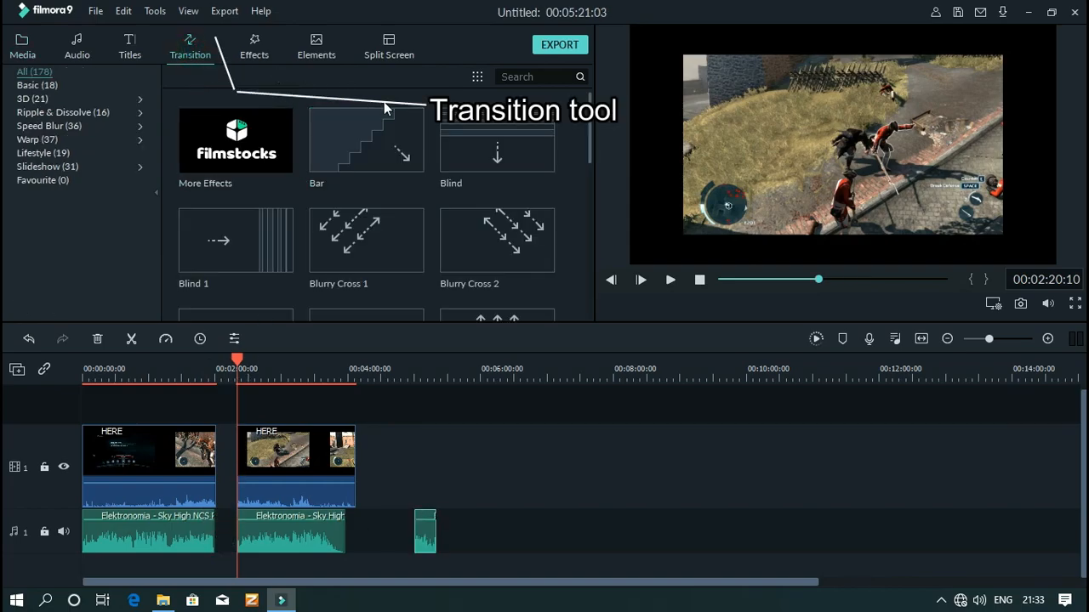
click(60, 125)
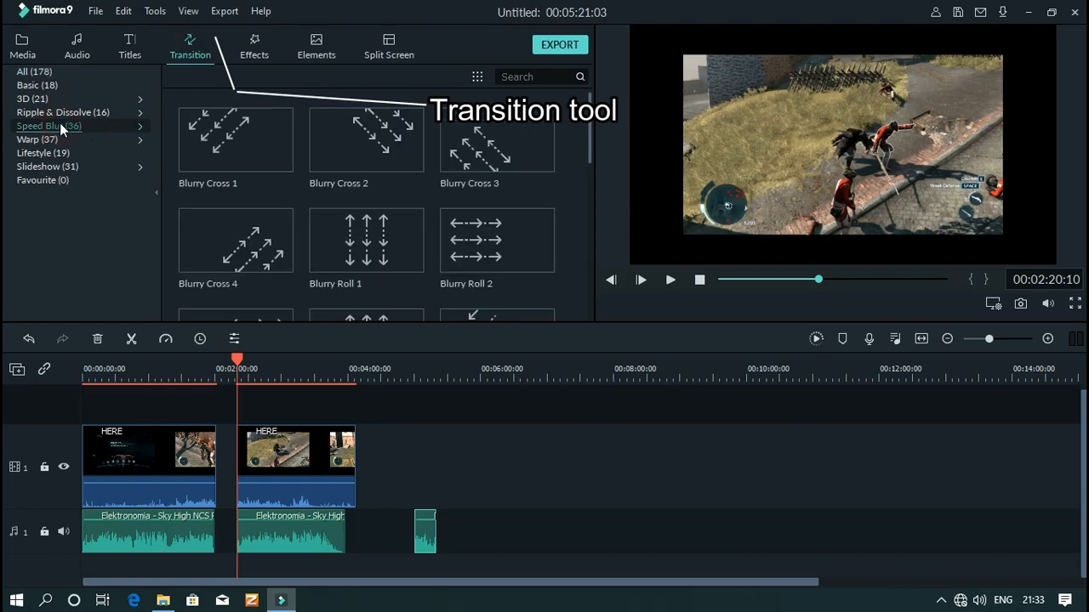
drag(590, 139, 590, 284)
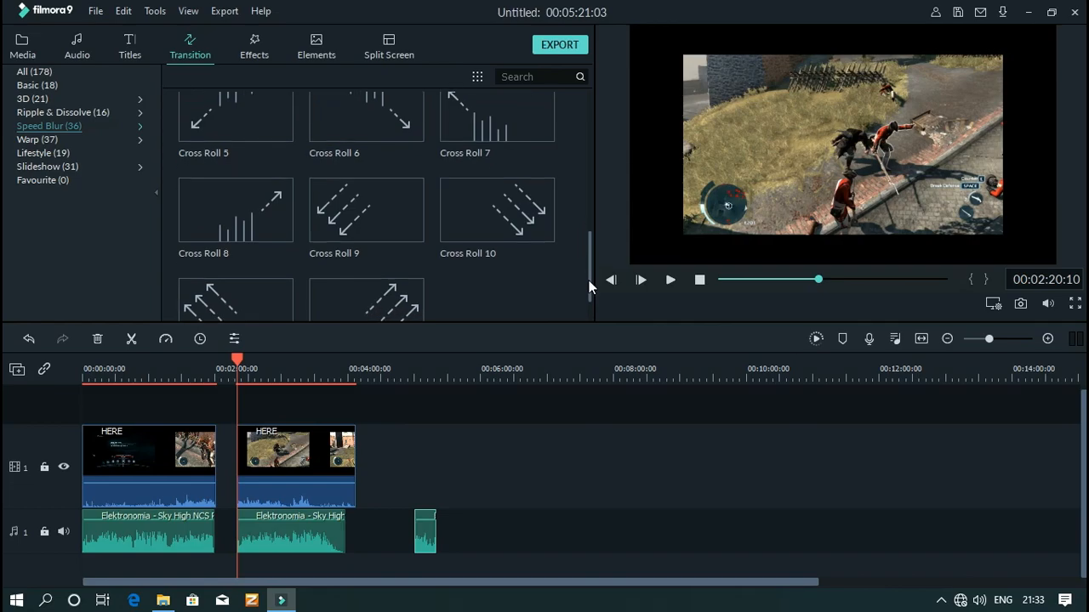
drag(402, 224, 269, 526)
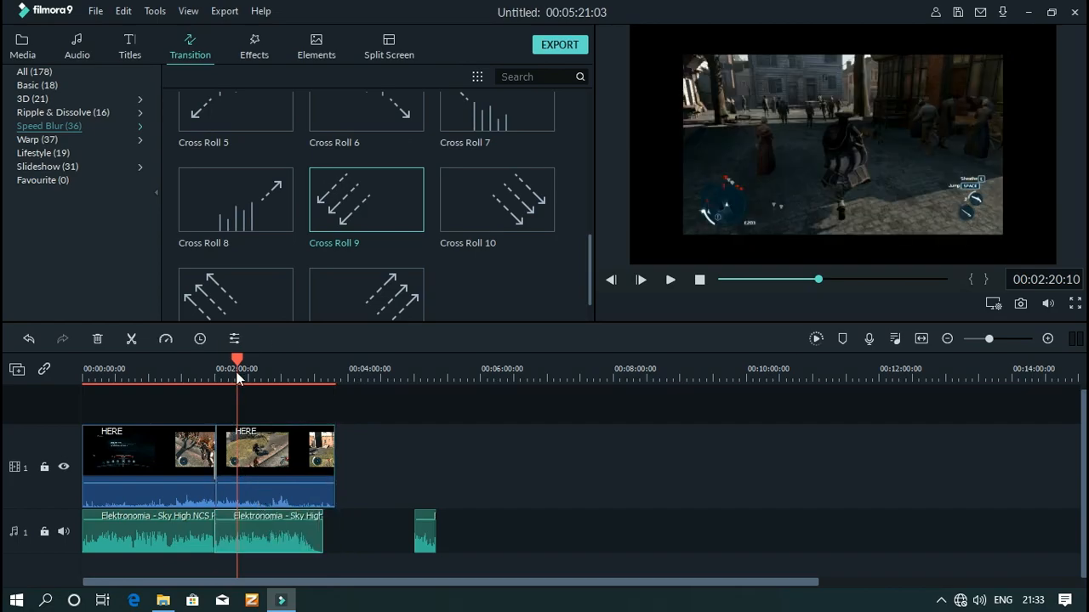
- Play the timeline from about 00:01:58 to preview the transition between the two HERE clips
drag(230, 368, 352, 369)
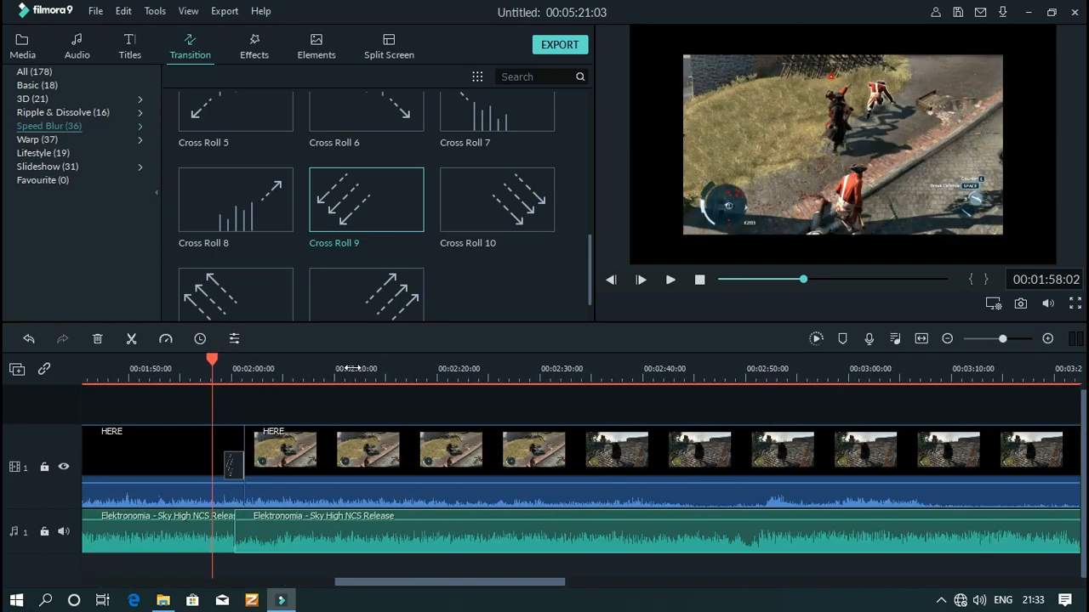
click(670, 280)
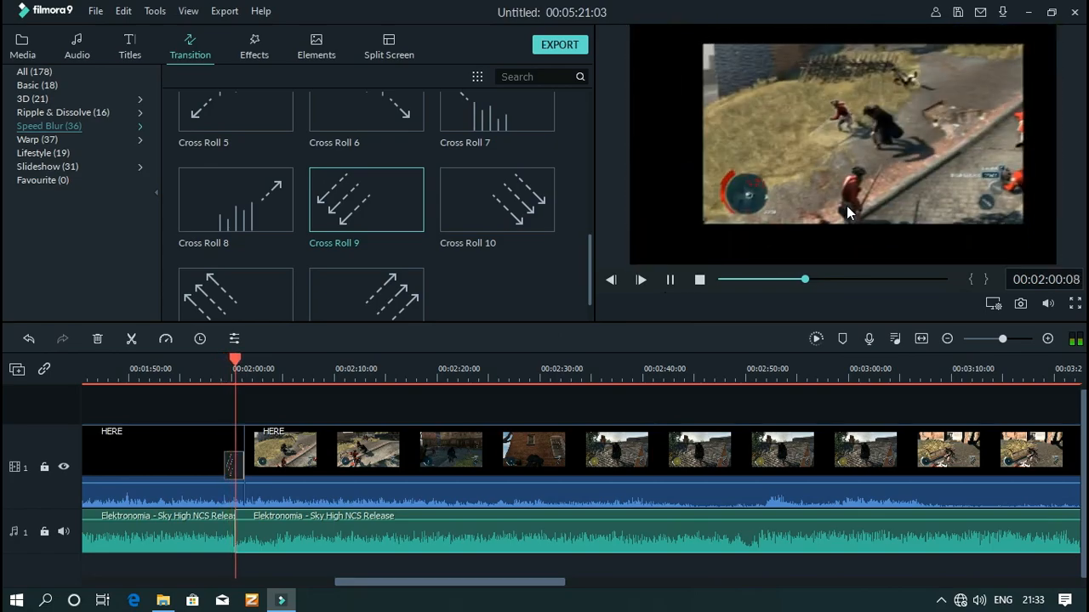
click(672, 281)
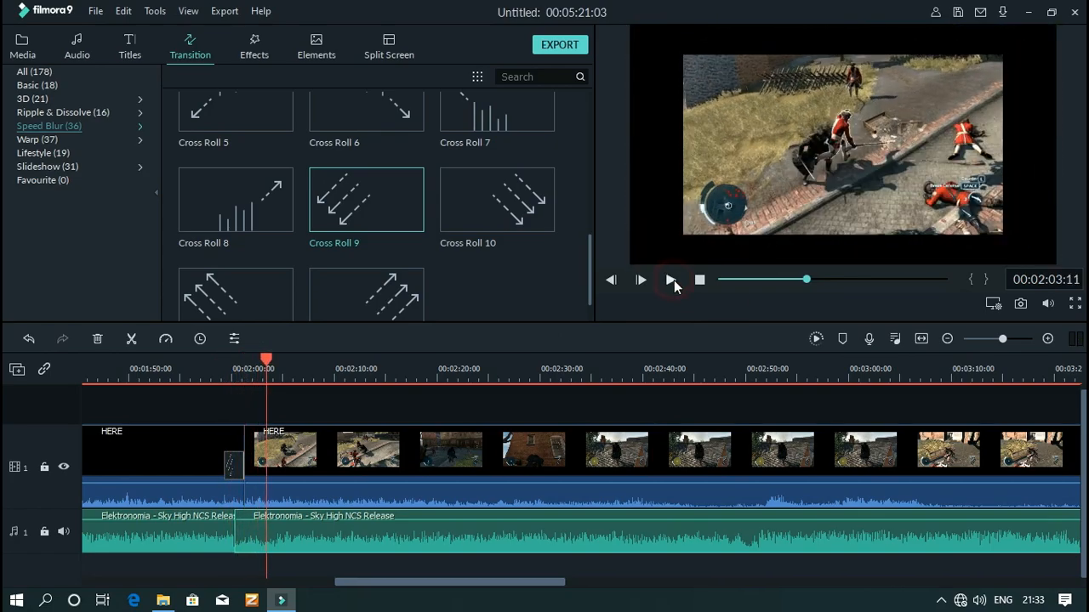
- Add Title 5 from the Titles category to video track 2 at about 00:01:38, above the first HERE clip
click(22, 49)
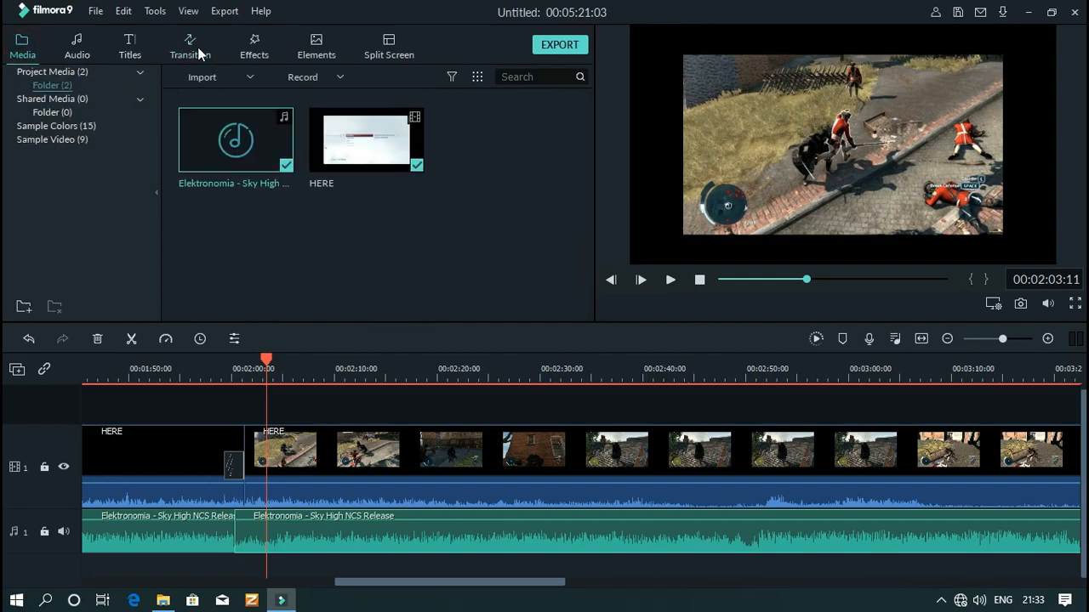
click(140, 54)
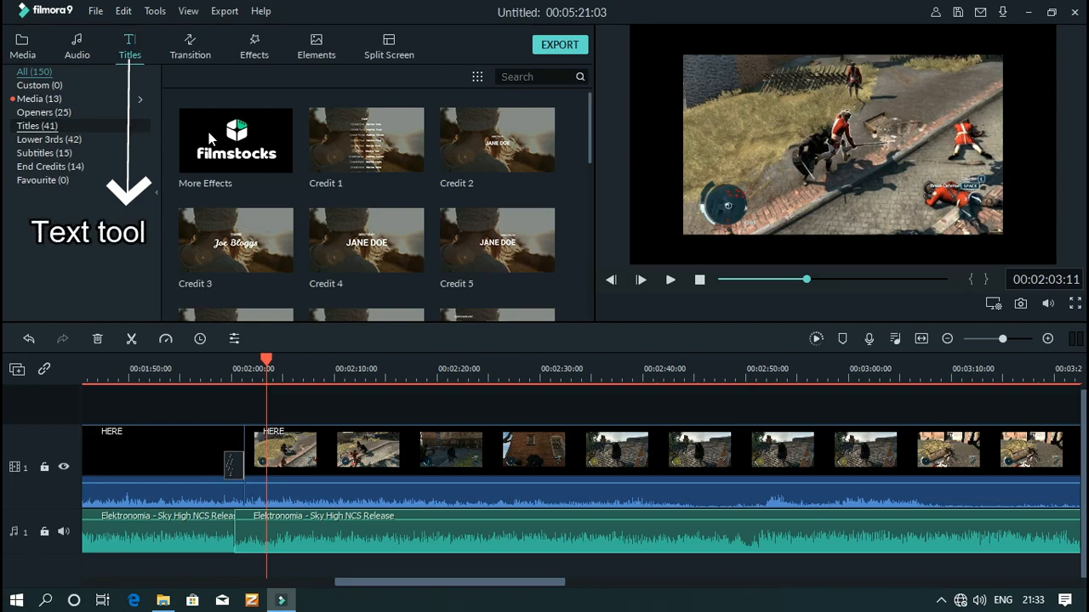
click(76, 148)
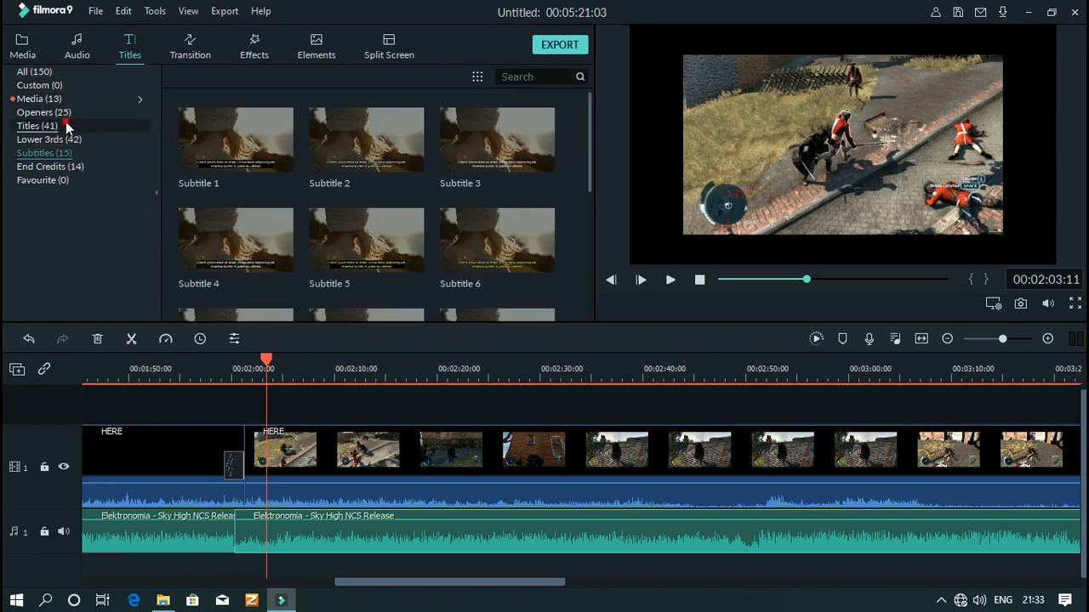
click(65, 123)
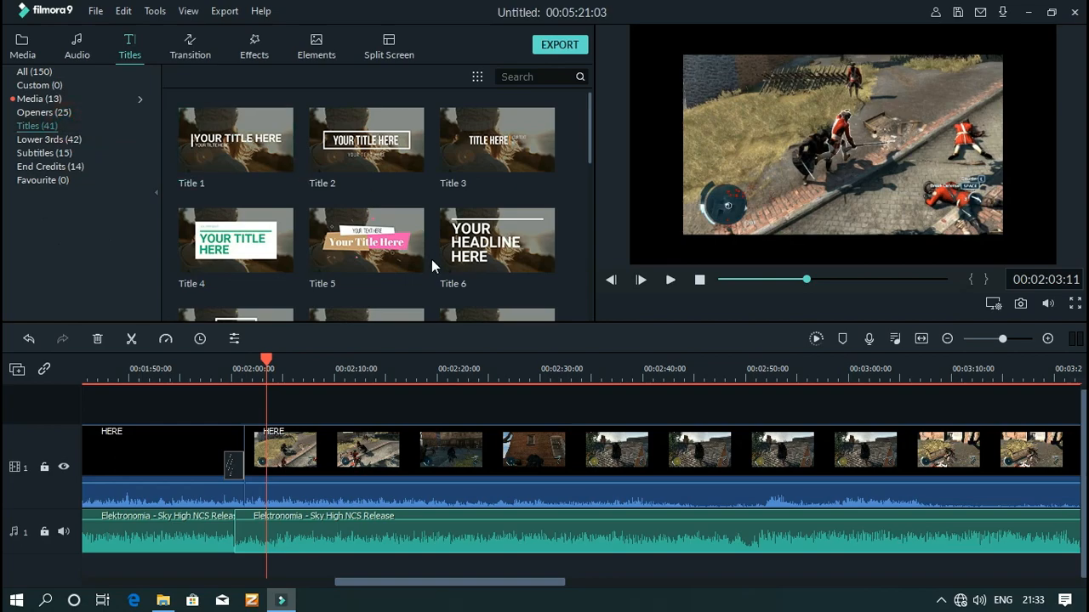
drag(411, 258, 222, 423)
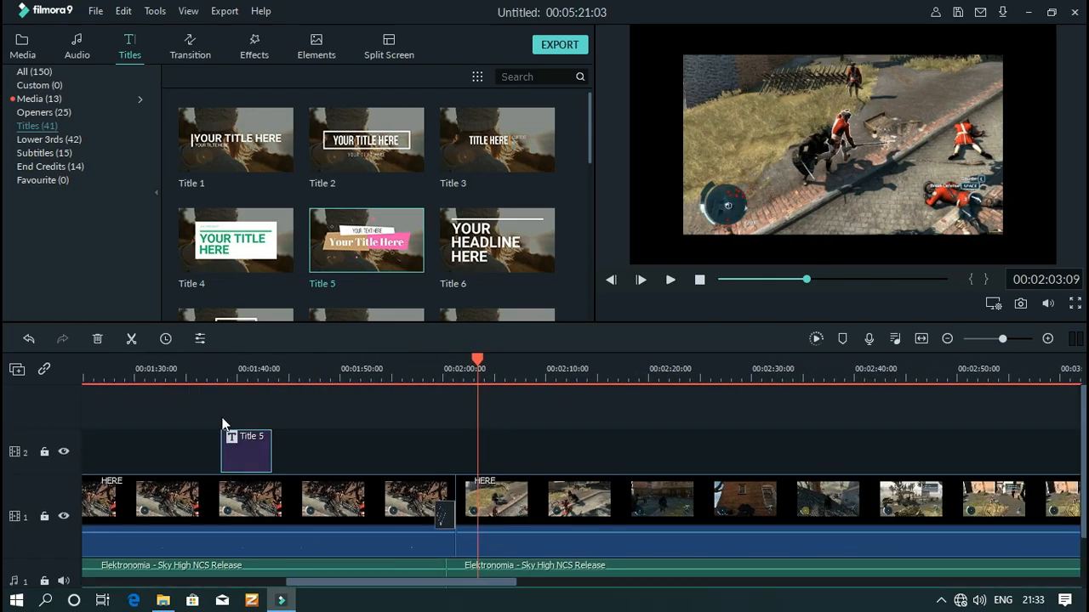
- Open the advanced text editor for Title 5 and replace the small upper line with "Thanks you for watching"
double_click(241, 445)
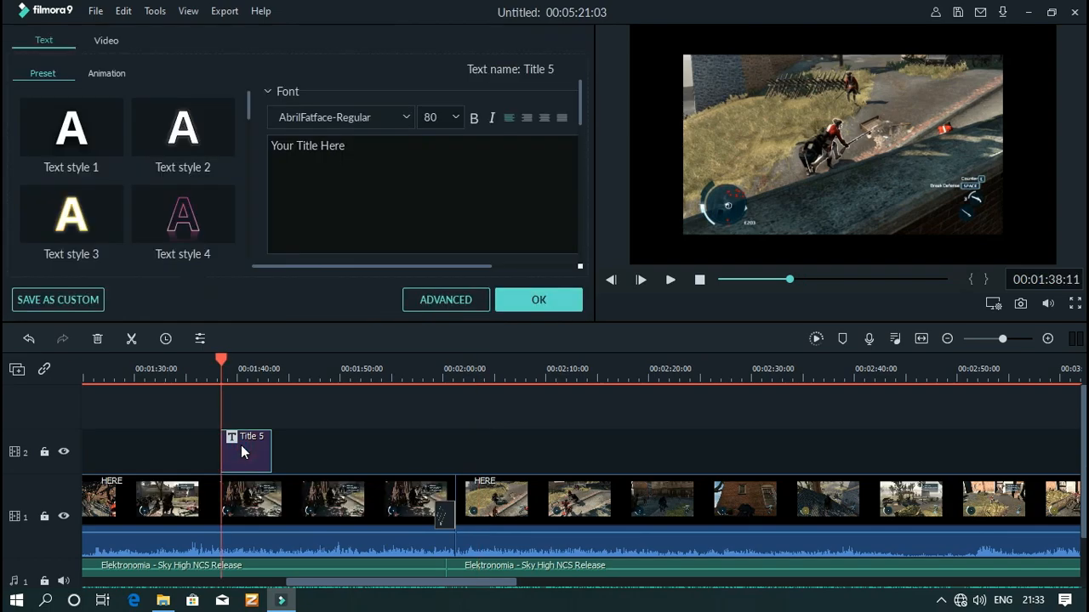
click(437, 301)
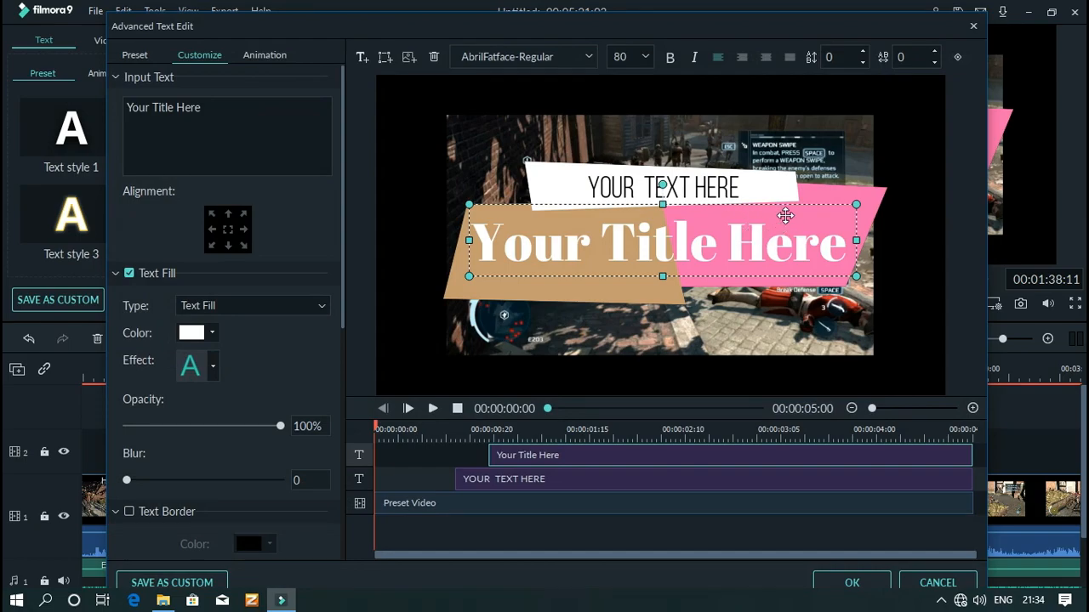
click(734, 182)
click(735, 187)
key(BackSpace)
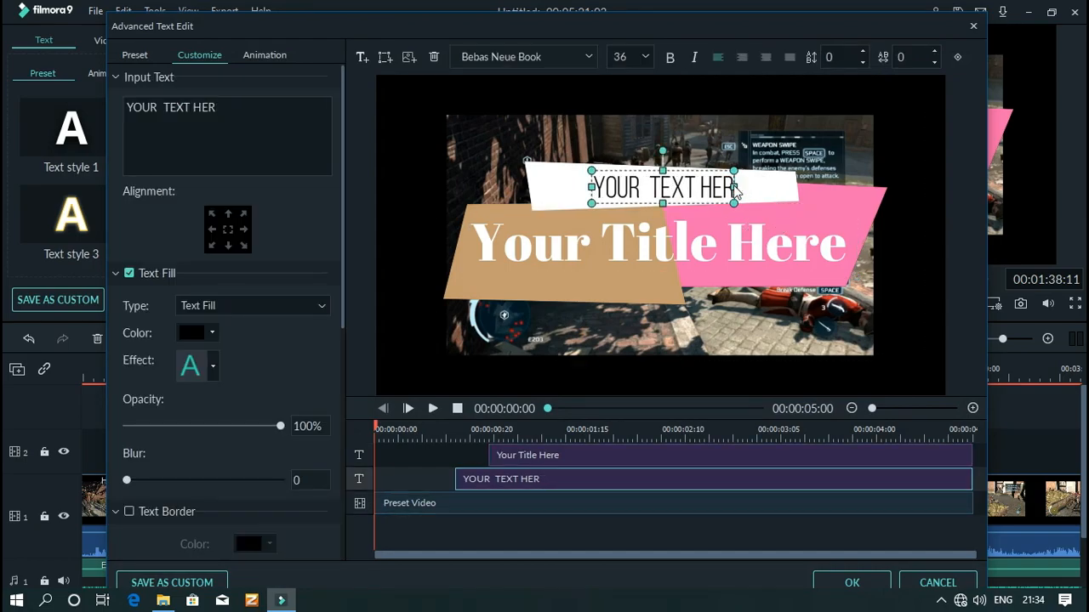
key(BackSpace)
key(BackSpace)
key(BackSpace)
key(BackSpace)
key(BackSpace)
key(BackSpace)
key(BackSpace)
key(BackSpace)
key(BackSpace)
key(BackSpace)
key(BackSpace)
key(BackSpace)
key(BackSpace)
text(Thanks you for watching this)
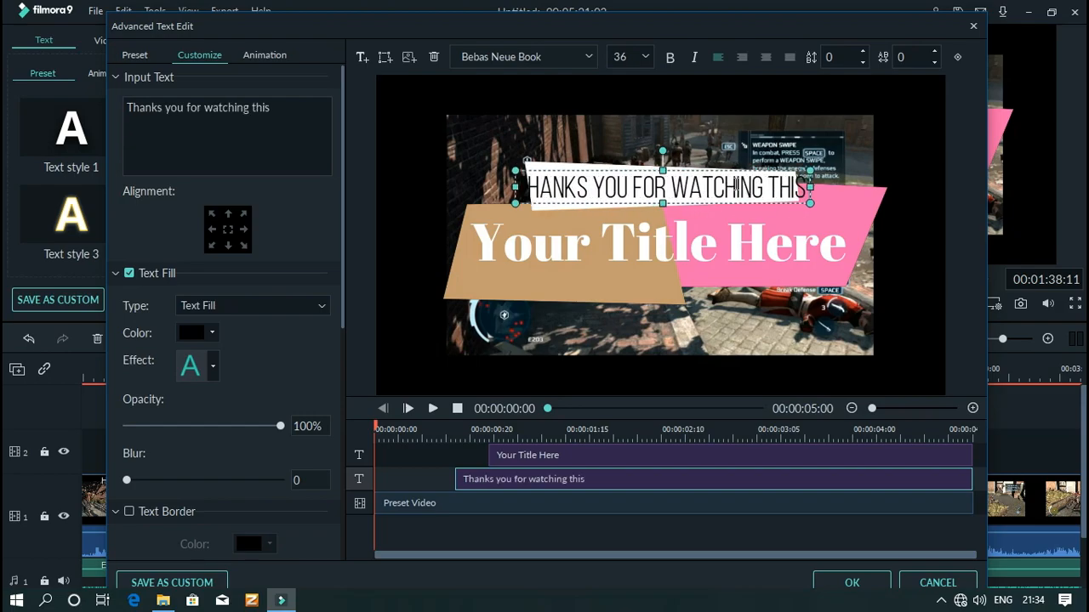
key(BackSpace)
key(BackSpace)
key(BackSpace)
key(BackSpace)
- Replace the large title line with "This video <3" and apply the advanced text changes
click(835, 255)
key(BackSpace)
key(BackSpace)
key(BackSpace)
key(BackSpace)
key(BackSpace)
key(BackSpace)
key(BackSpace)
key(BackSpace)
key(BackSpace)
key(BackSpace)
key(BackSpace)
key(BackSpace)
key(BackSpace)
key(BackSpace)
key(BackSpace)
text(Th)
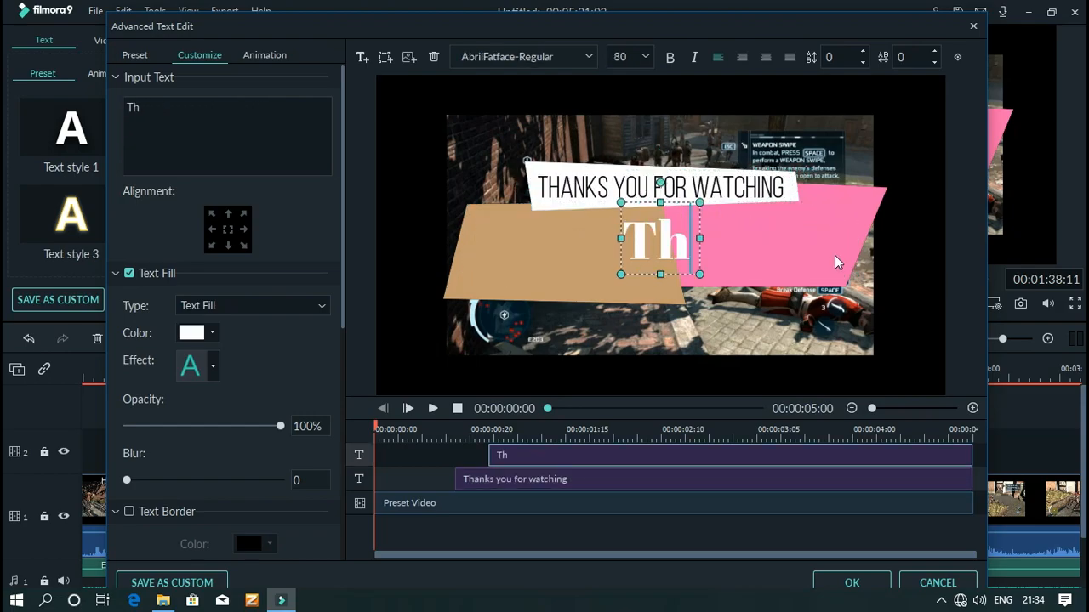
text(is video <3)
drag(824, 242, 784, 243)
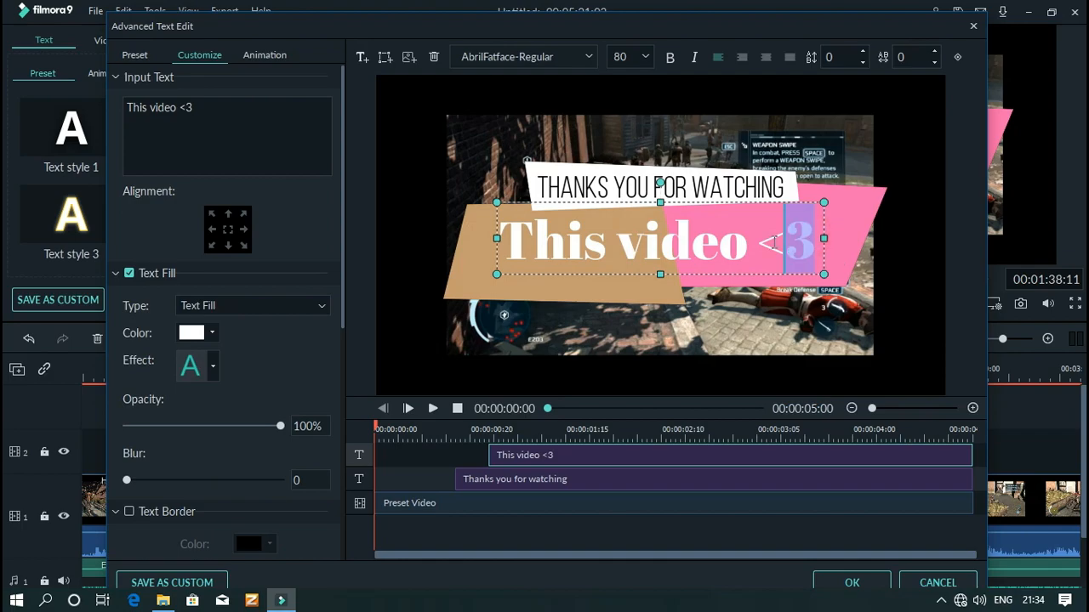
click(853, 584)
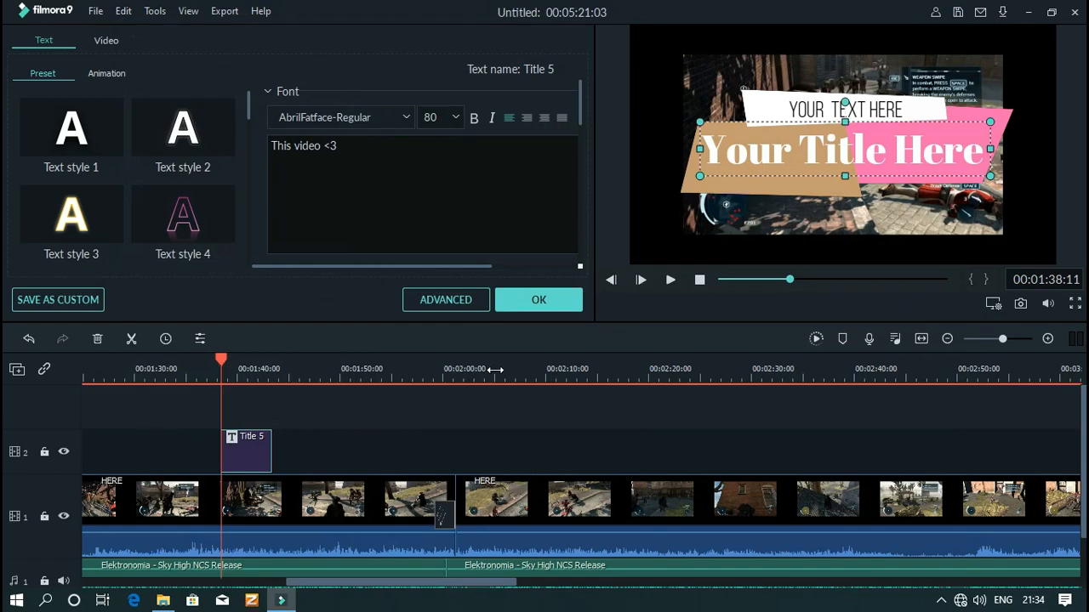
- Play the timeline from 00:01:38:09 to preview the edited title, and close the text editor
drag(464, 369, 320, 378)
drag(224, 363, 221, 361)
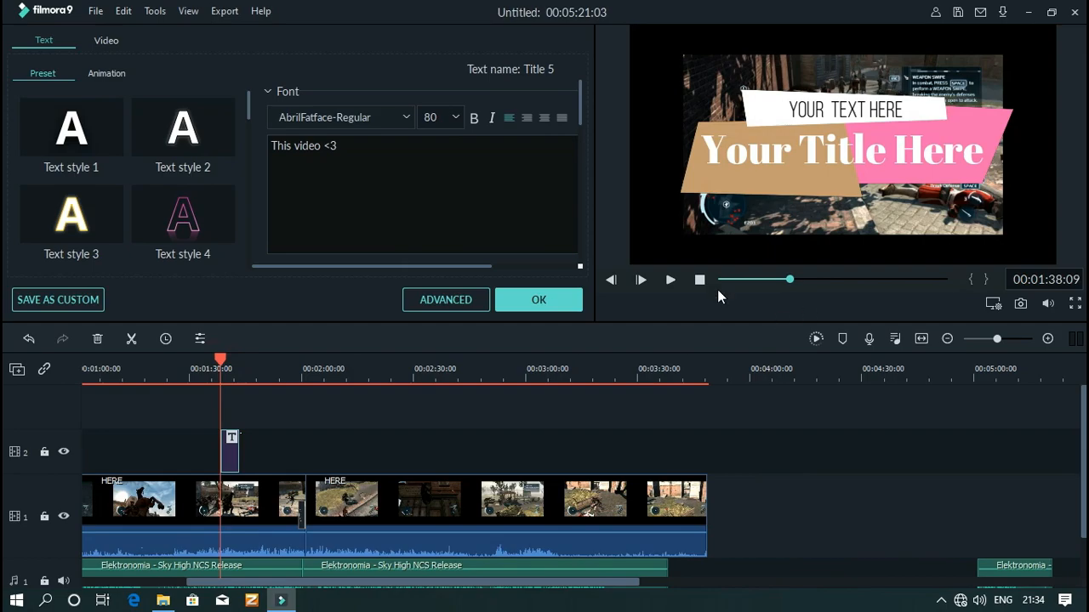
click(670, 280)
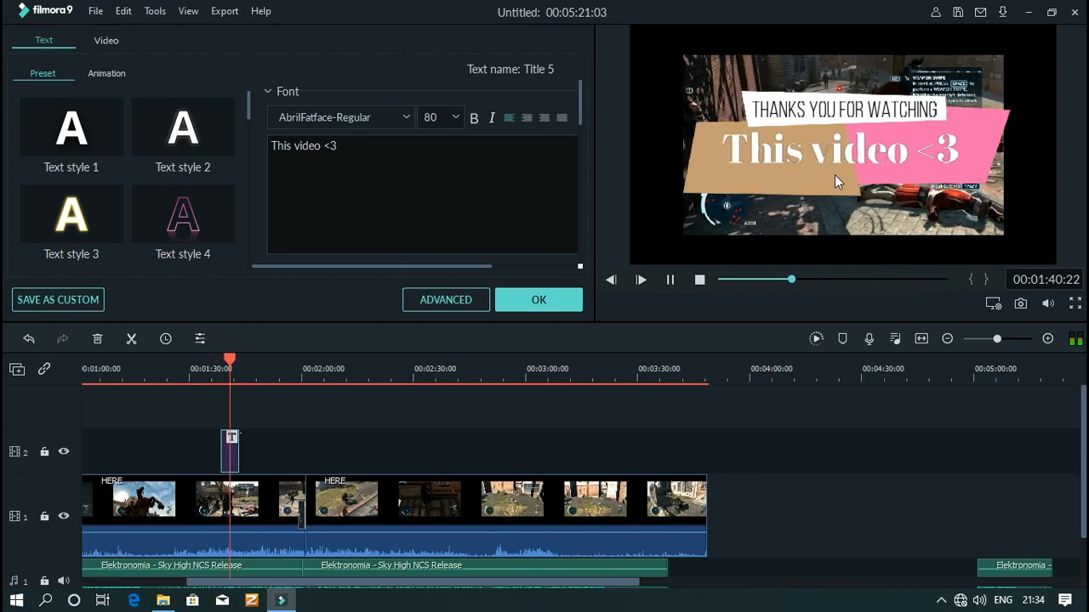
click(673, 280)
click(557, 300)
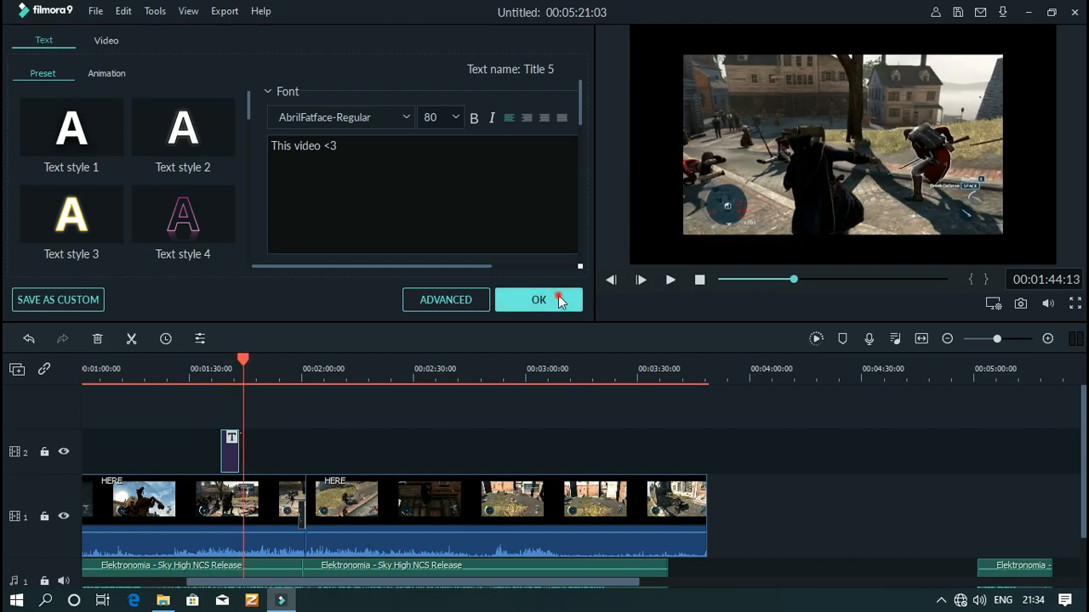
- Place Title 28 on video track 2 at about 00:02:00 and open it in the advanced text editor
scroll(289, 159, down, 10)
drag(243, 208, 296, 444)
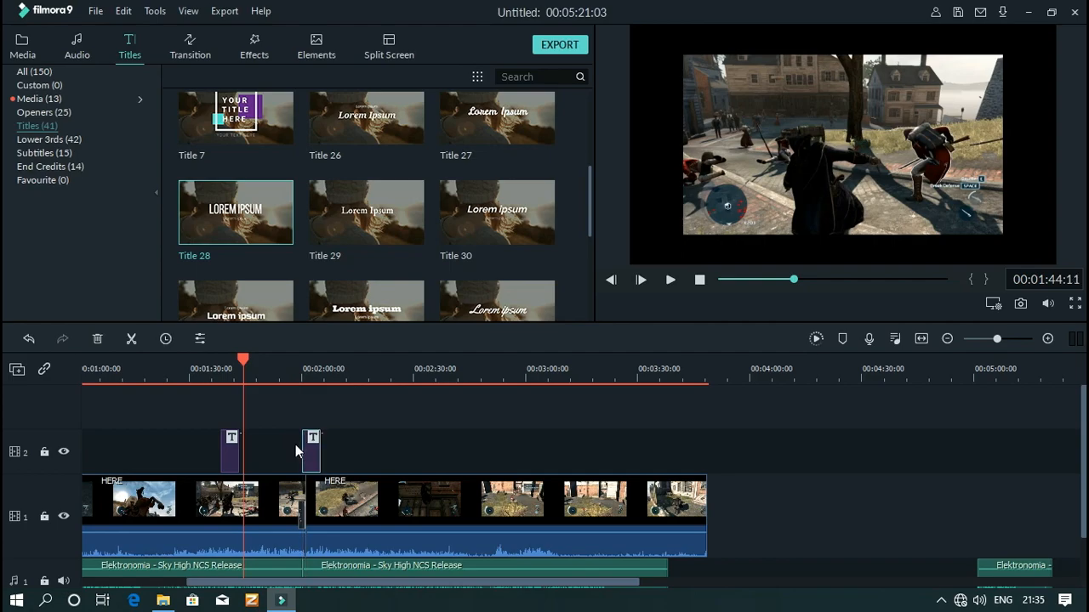
double_click(310, 451)
click(435, 300)
click(436, 299)
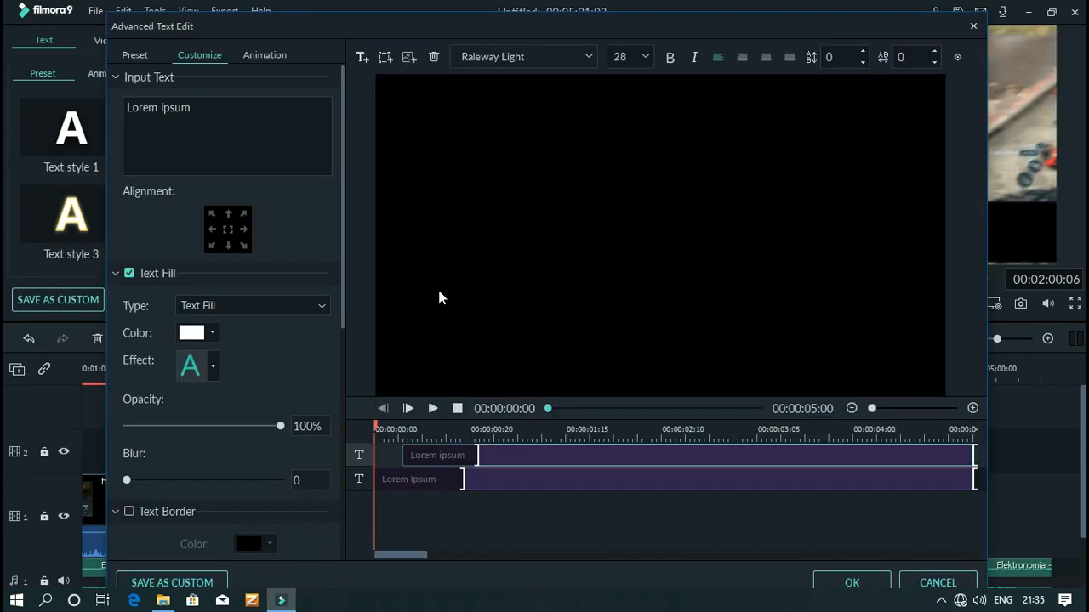
- Apply the text animation showing horizontal stripes and a downward arrow to both lines of Title 28, and confirm
click(263, 56)
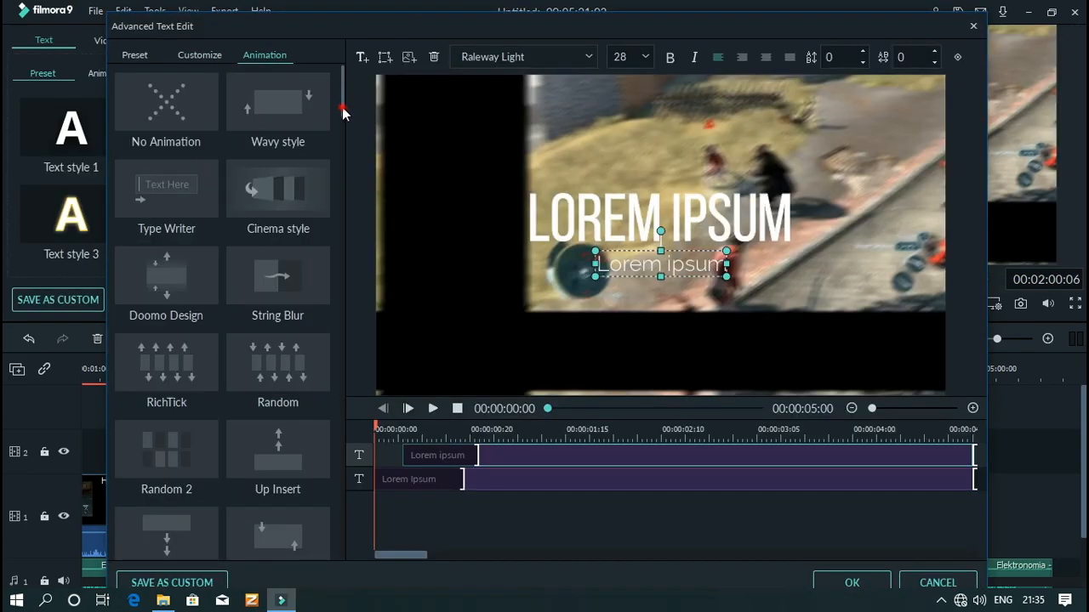
drag(343, 113, 337, 145)
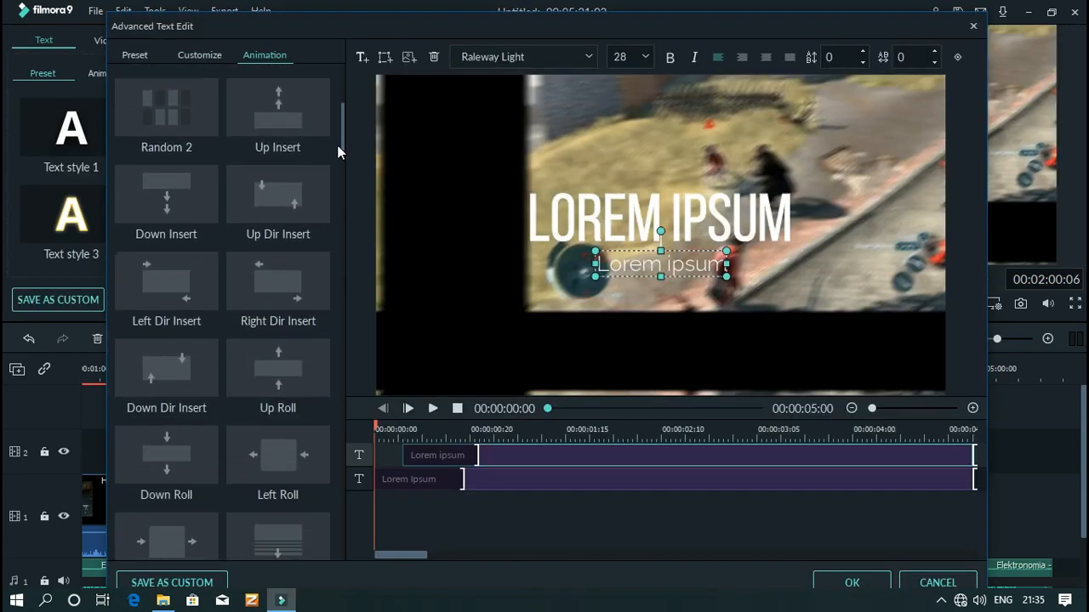
double_click(271, 536)
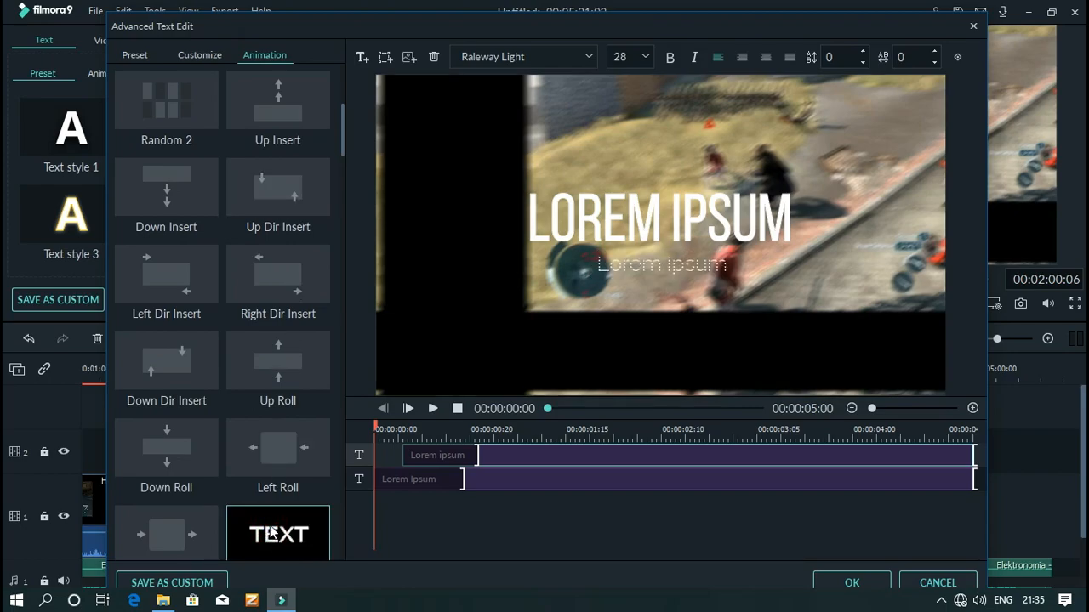
click(518, 481)
double_click(300, 532)
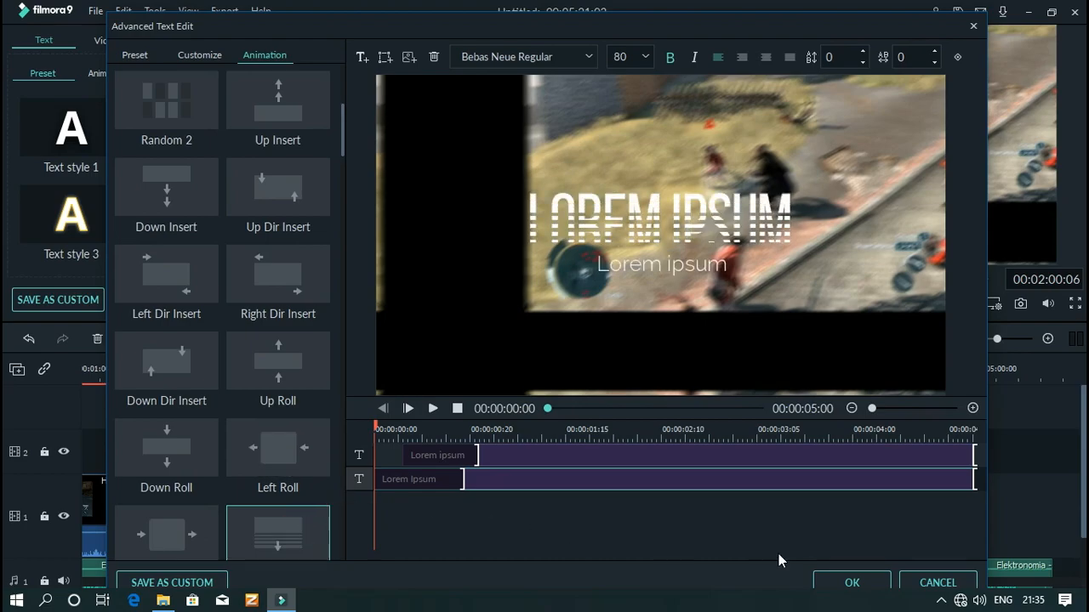
click(852, 582)
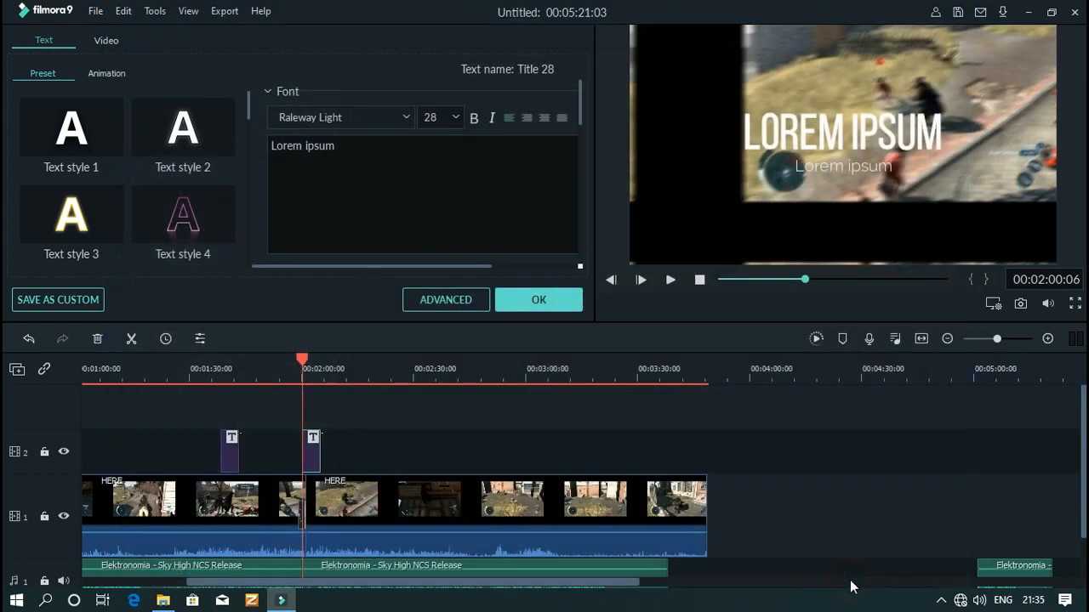
- Apply Text style 3 to the large Lorem Ipsum line, shift it slightly to the right in the frame, and confirm
click(87, 228)
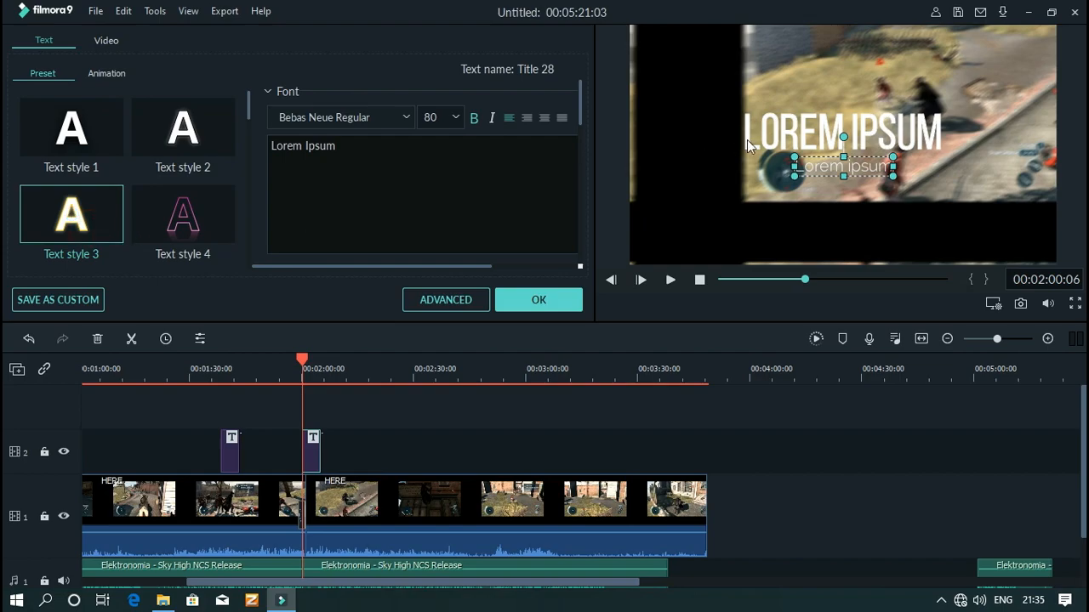
drag(959, 153, 941, 108)
click(567, 301)
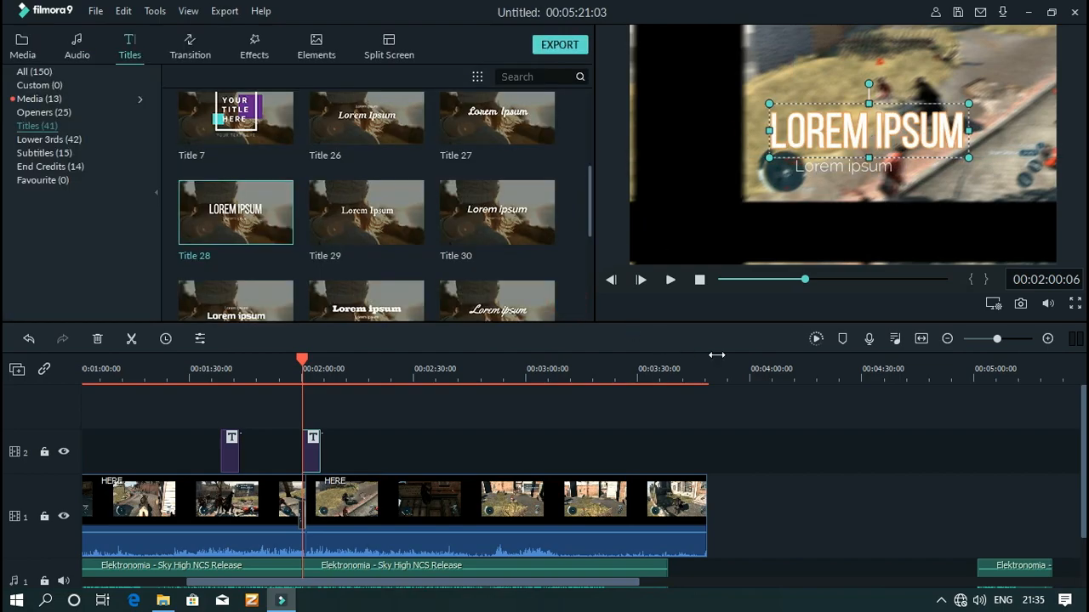
- Trim the end of the second HERE clip back to about 00:02:34 on the timeline
drag(712, 371, 397, 385)
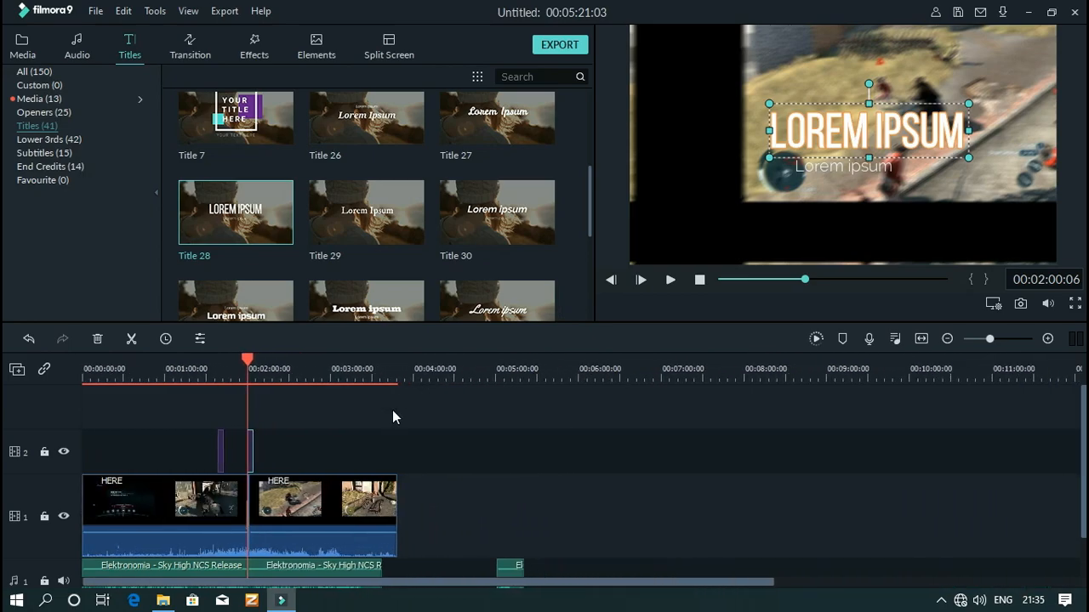
click(395, 506)
drag(396, 504, 296, 503)
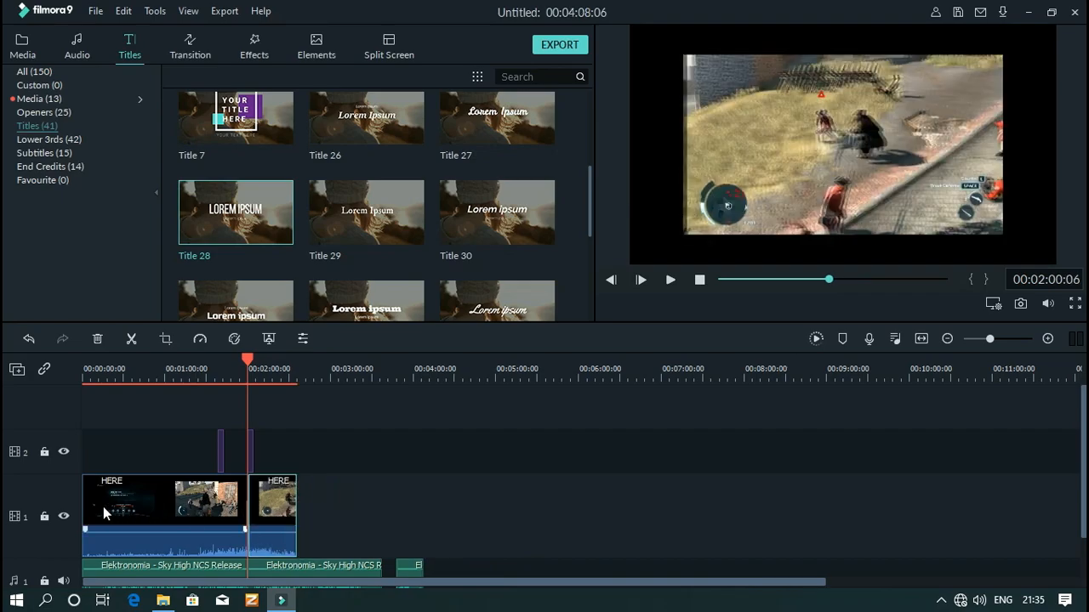
- Trim the start of the first HERE clip until the video ends at about 00:01:16, and move Title 28 to the end of the second clip
click(84, 508)
mouse_move(84, 503)
mouse_down()
mouse_move(246, 511)
mouse_move(172, 512)
mouse_up()
click(217, 445)
drag(165, 456, 187, 453)
- Trim the end of the main Elektronomia music clip to match the video at about 00:01:16, and delete the leftover music piece
scroll(387, 561, down, 1)
drag(381, 536, 125, 528)
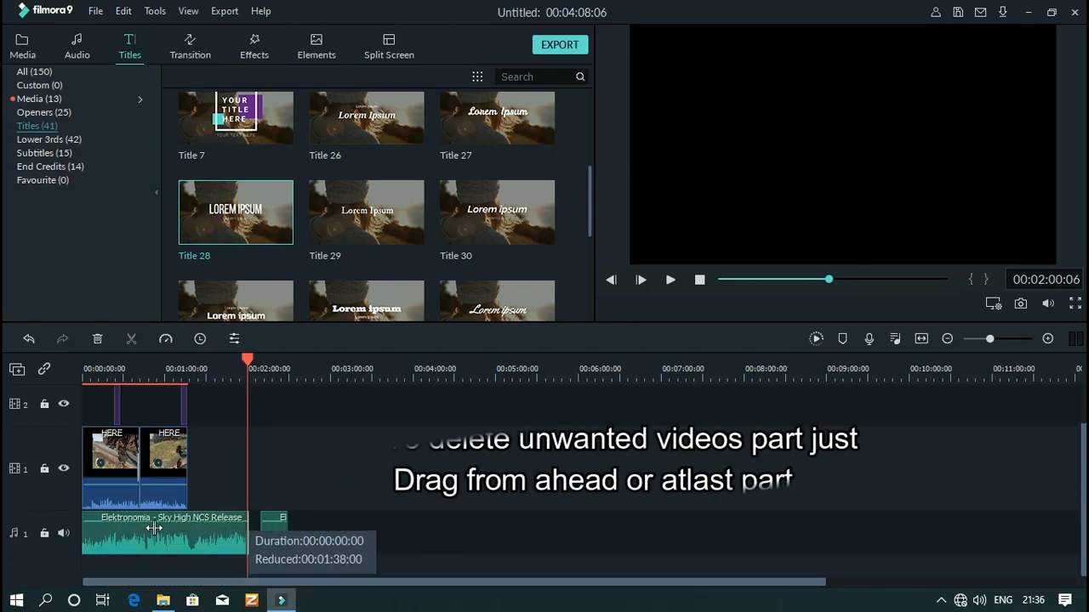
drag(248, 532, 187, 530)
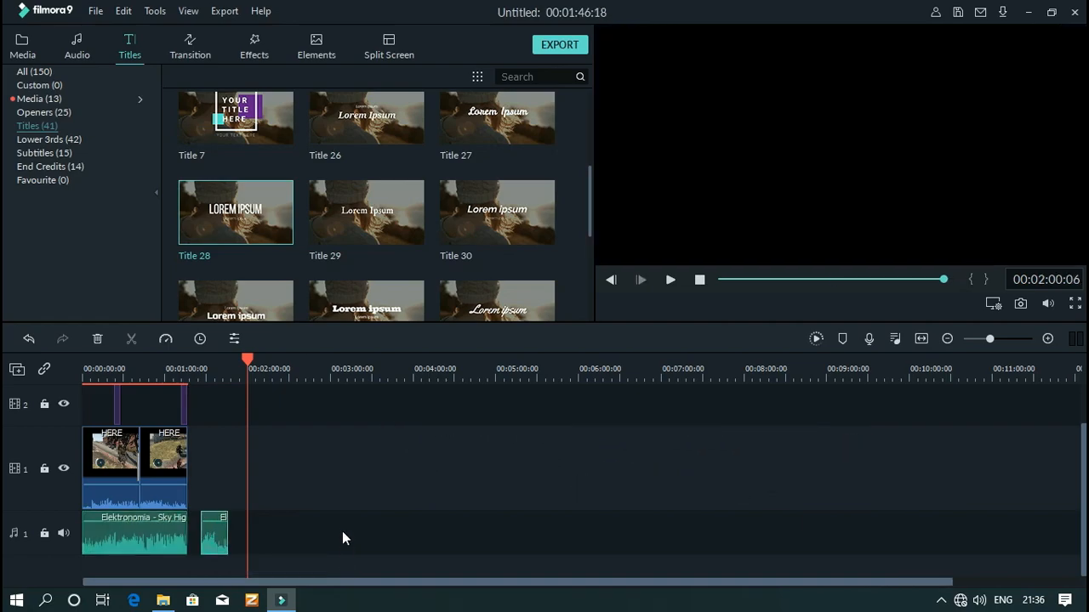
key(Delete)
- Preview the edited video from the beginning, skipping ahead to about 00:00:25 and 00:00:36, and pause playback
drag(199, 362, 82, 360)
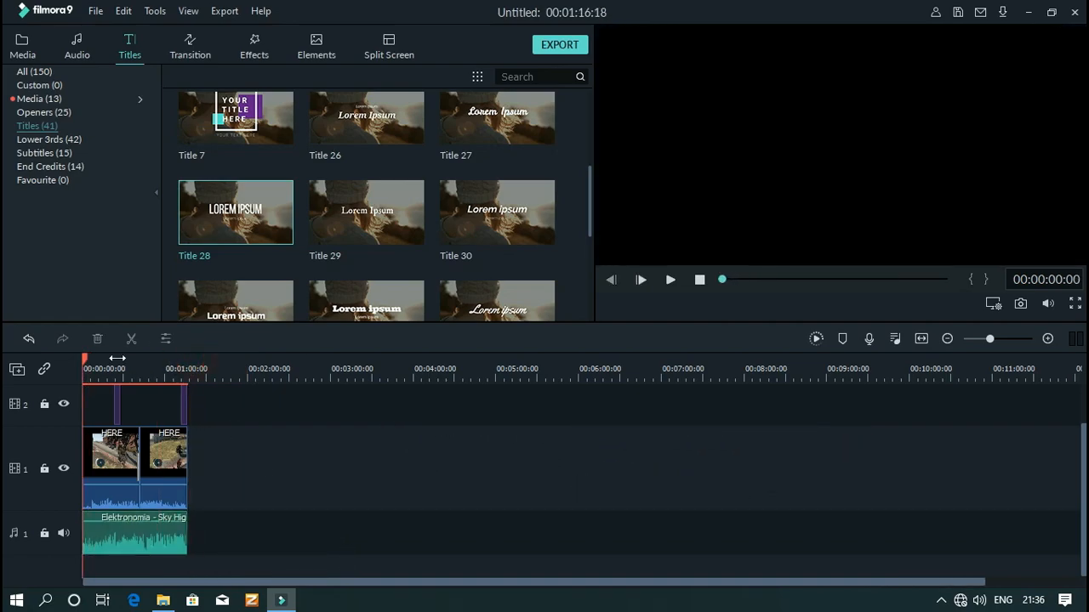
click(670, 280)
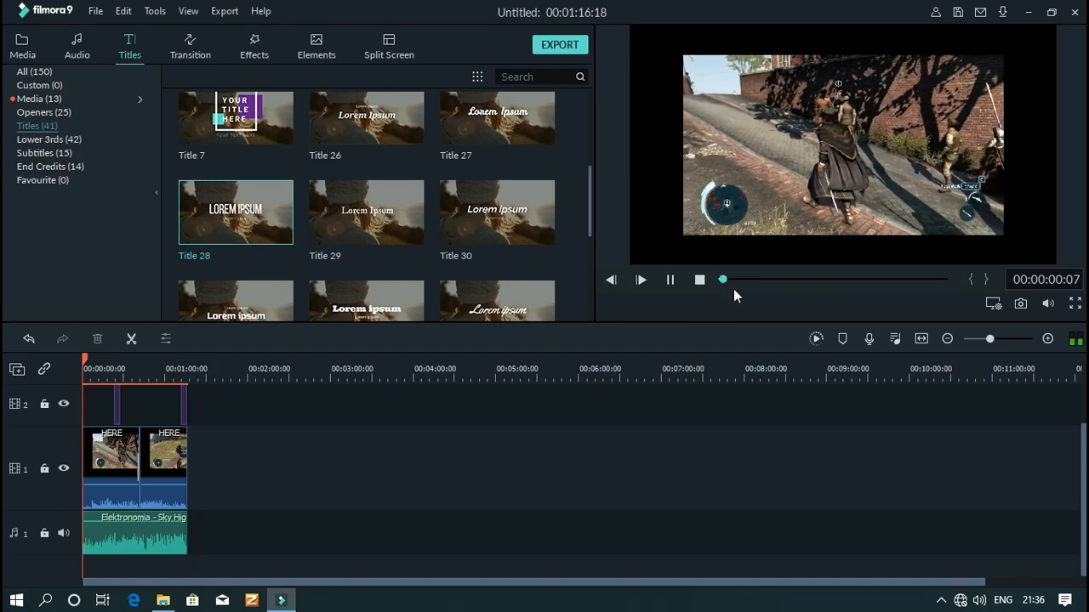
drag(751, 280, 797, 286)
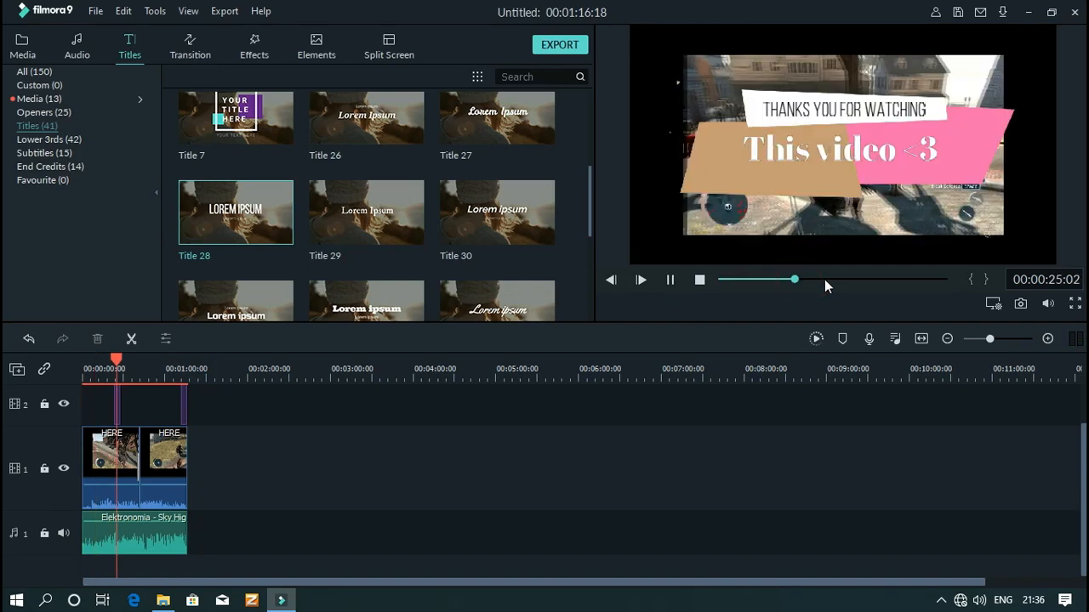
click(824, 279)
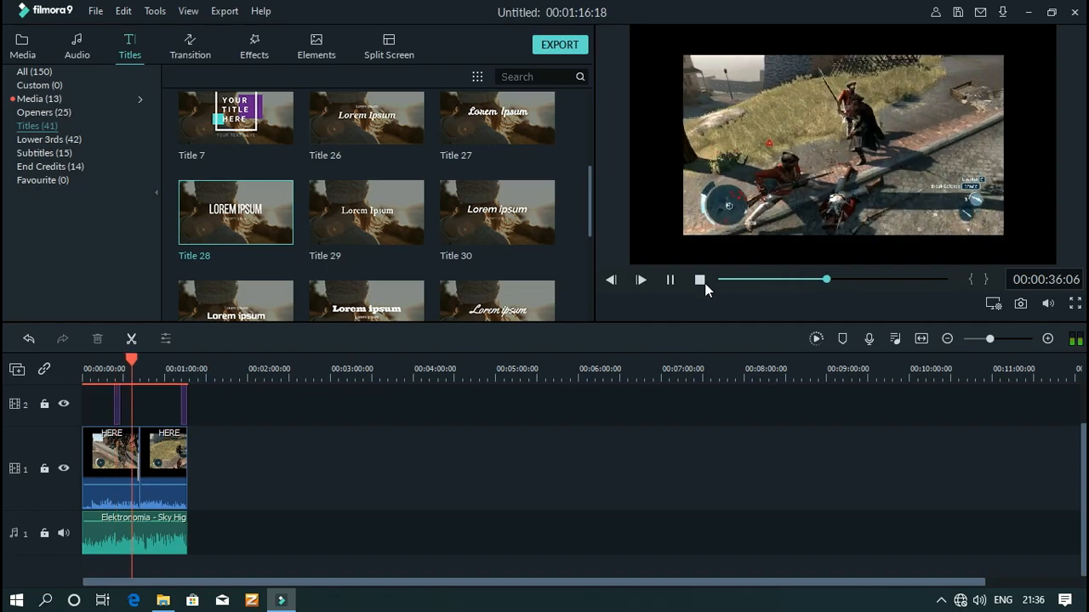
click(670, 280)
- Render the timeline preview for smooth playback and skim through the rendered video from start to end
click(815, 339)
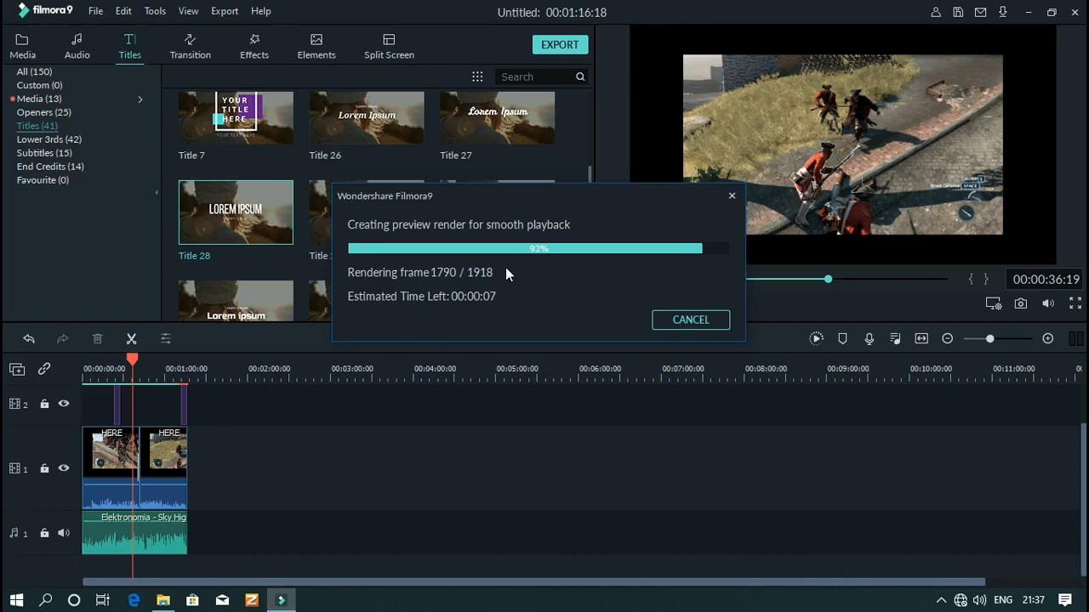
click(699, 280)
click(670, 280)
click(734, 280)
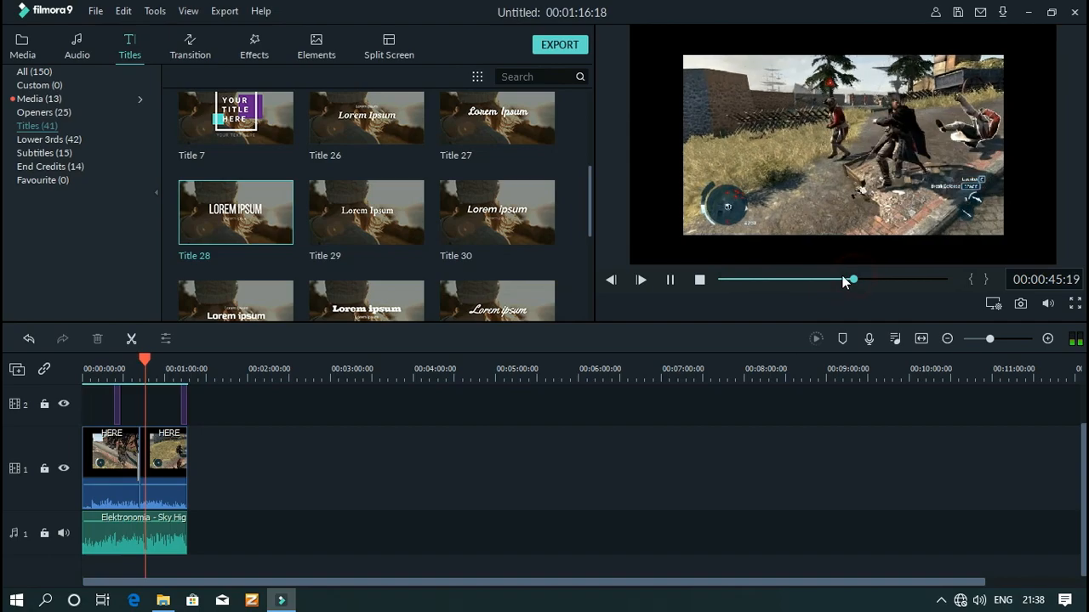
click(900, 280)
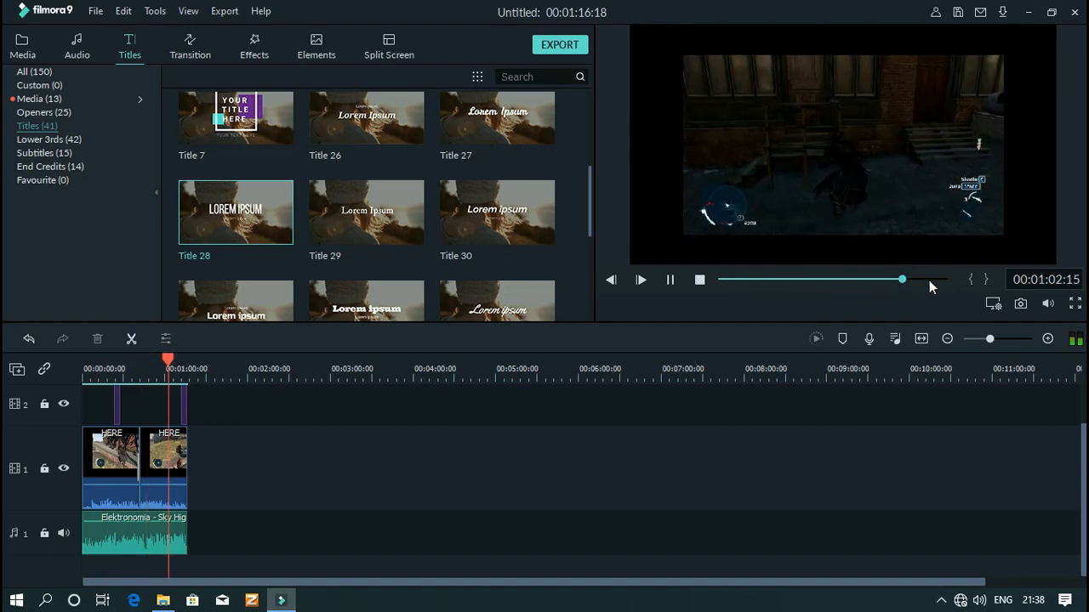
click(928, 280)
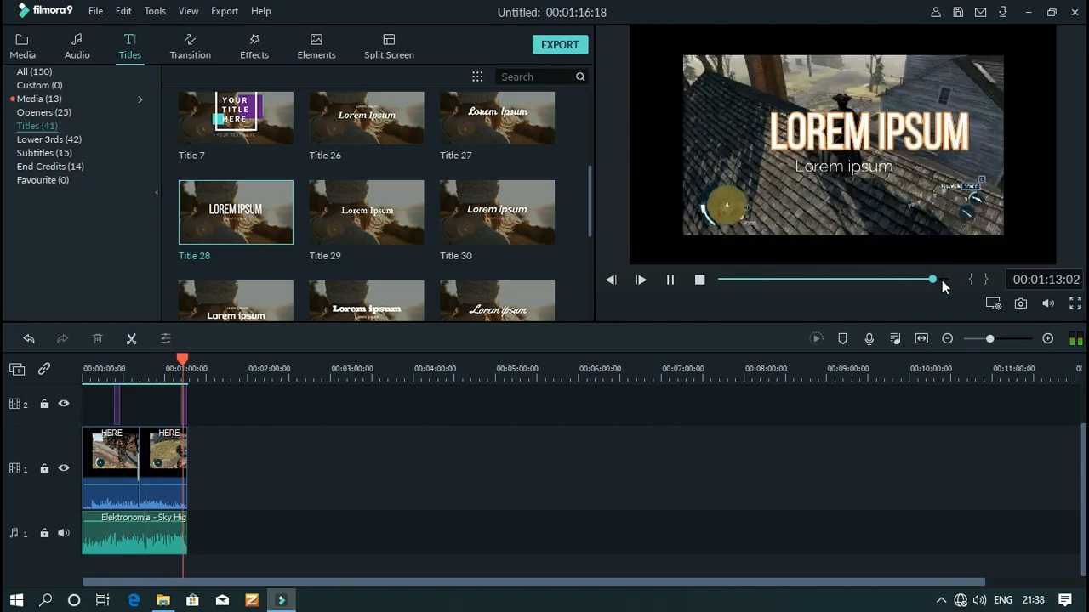
click(942, 280)
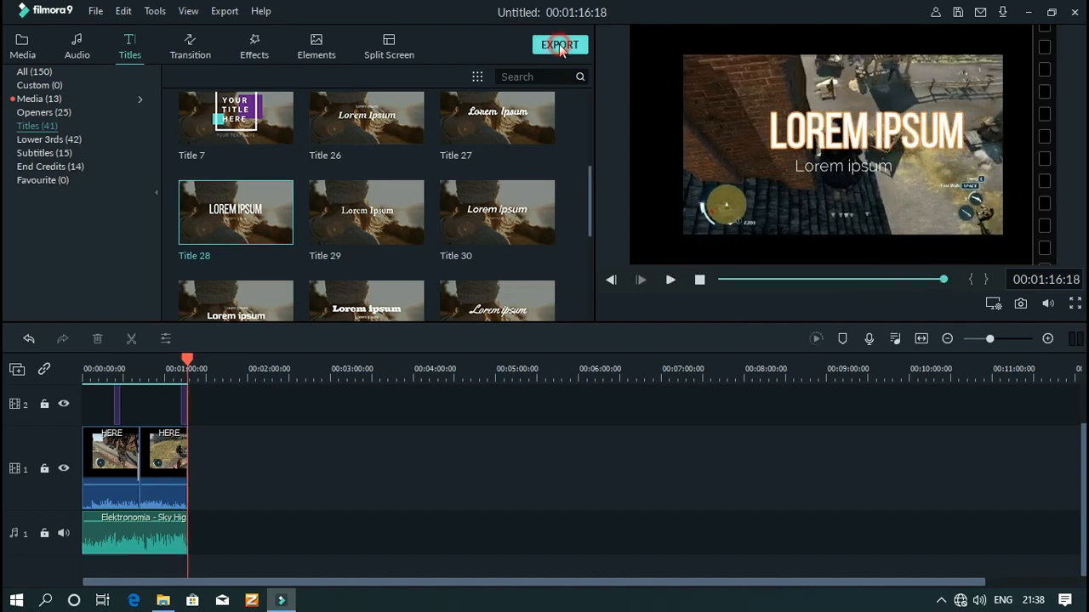
- Open the export settings for saving to the computer and name the video file For you
click(698, 312)
triple_click(551, 167)
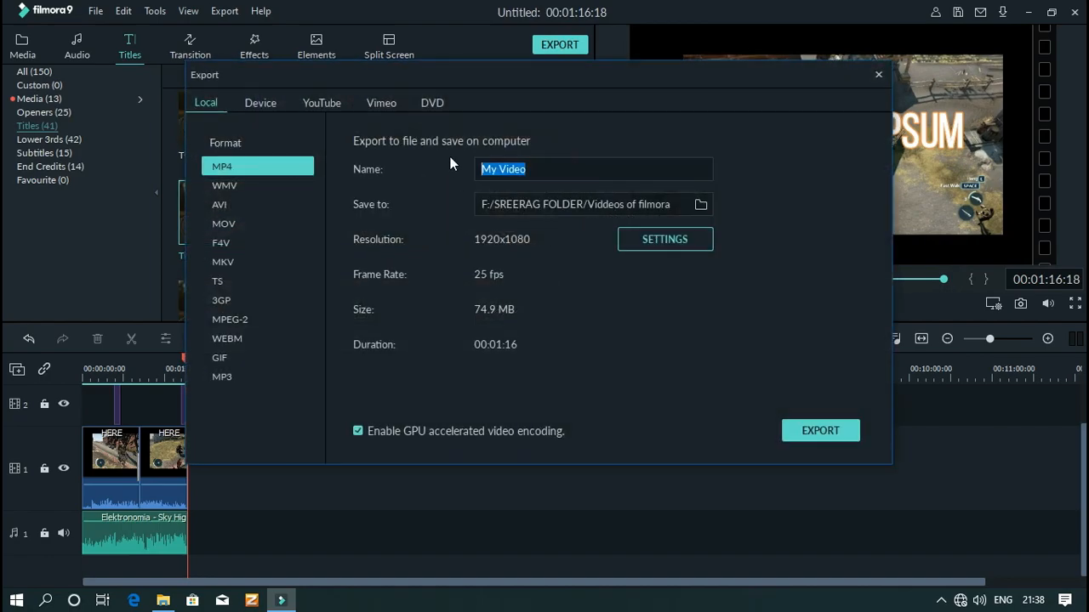
text(For you)
- Set the export quality to Best and the frame rate to 60 fps
click(647, 237)
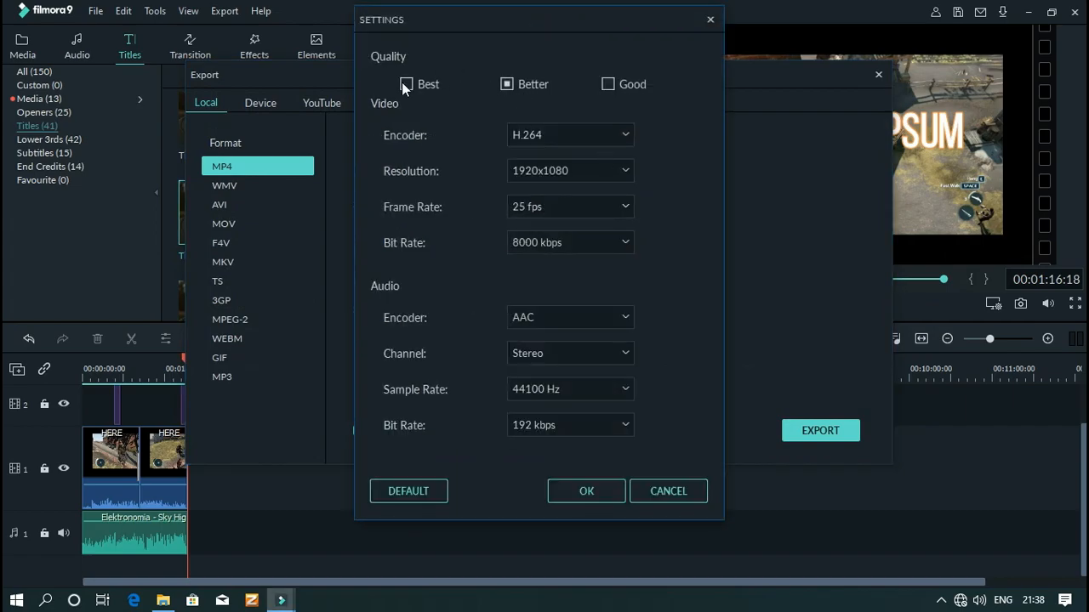
click(548, 209)
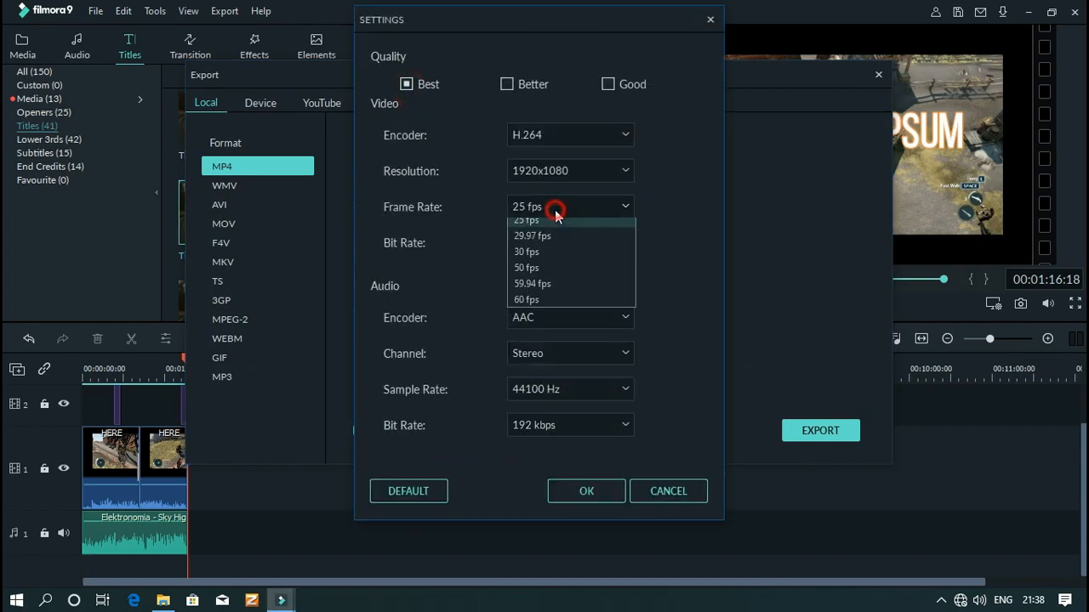
click(543, 357)
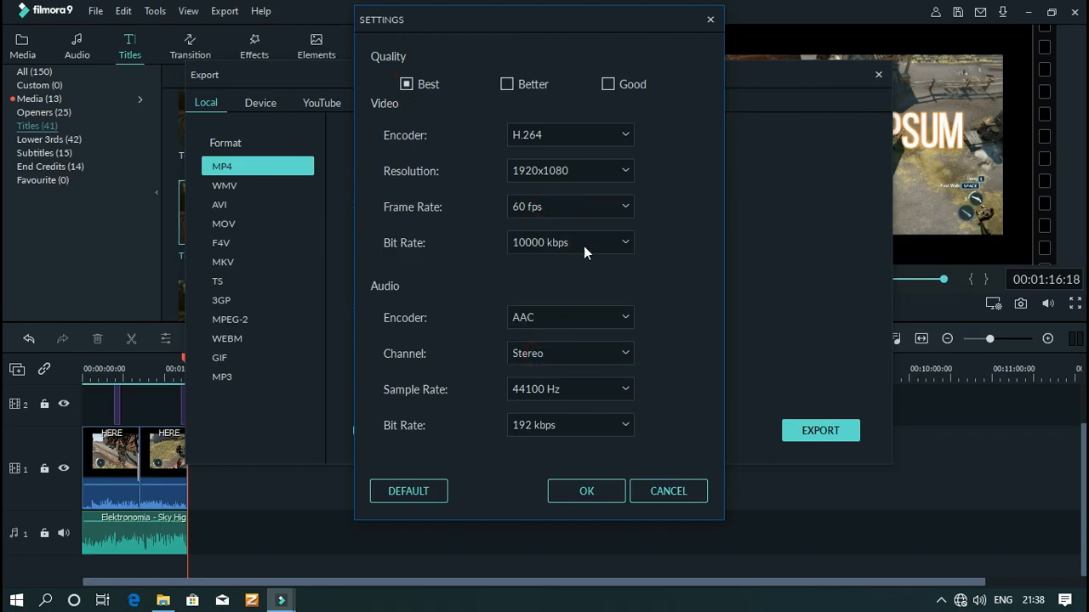
- Set a custom export resolution of 1366 x 768 and confirm the settings
click(613, 170)
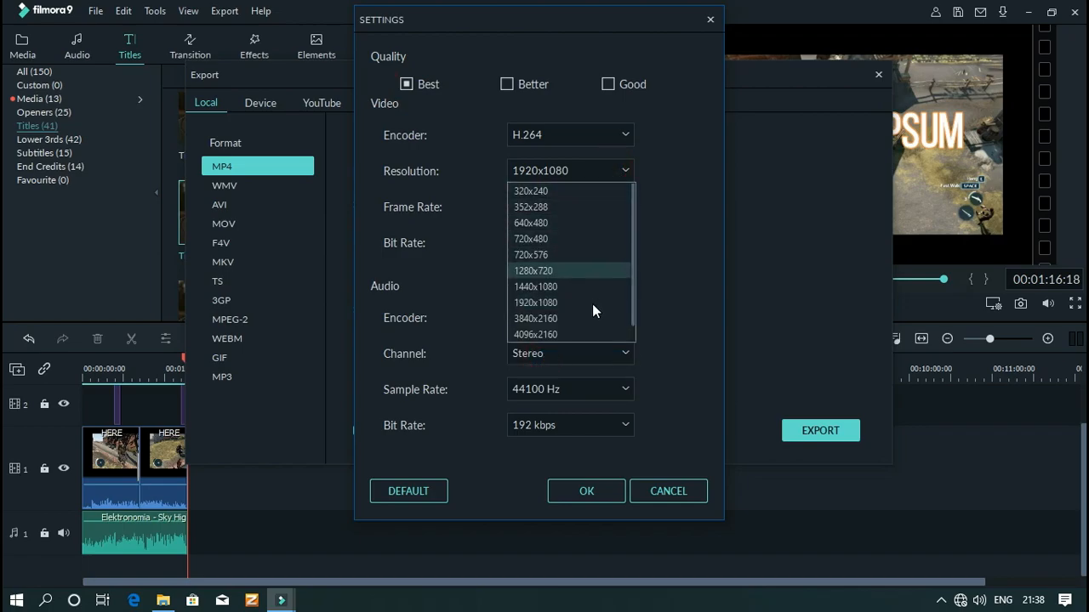
click(581, 334)
double_click(655, 171)
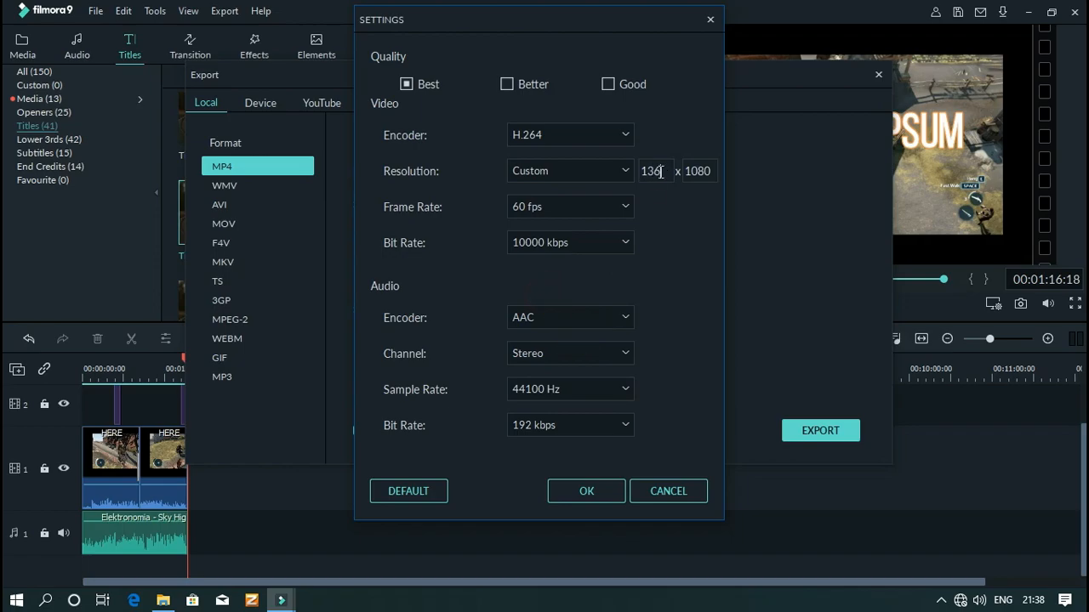
double_click(699, 171)
click(604, 491)
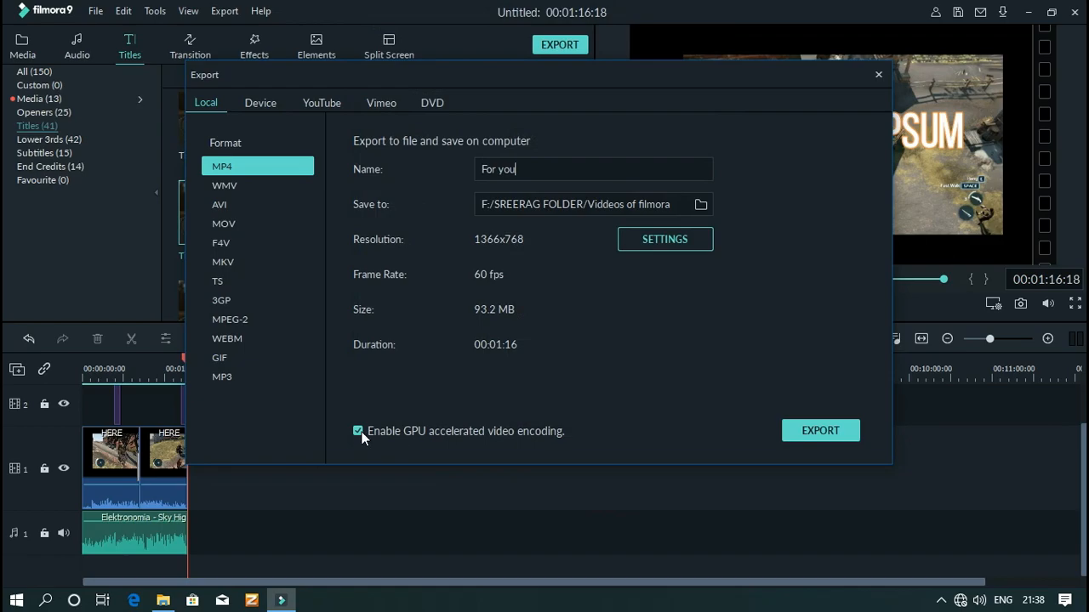
- Export the video in MP4 format with GPU accelerated video encoding enabled
click(247, 166)
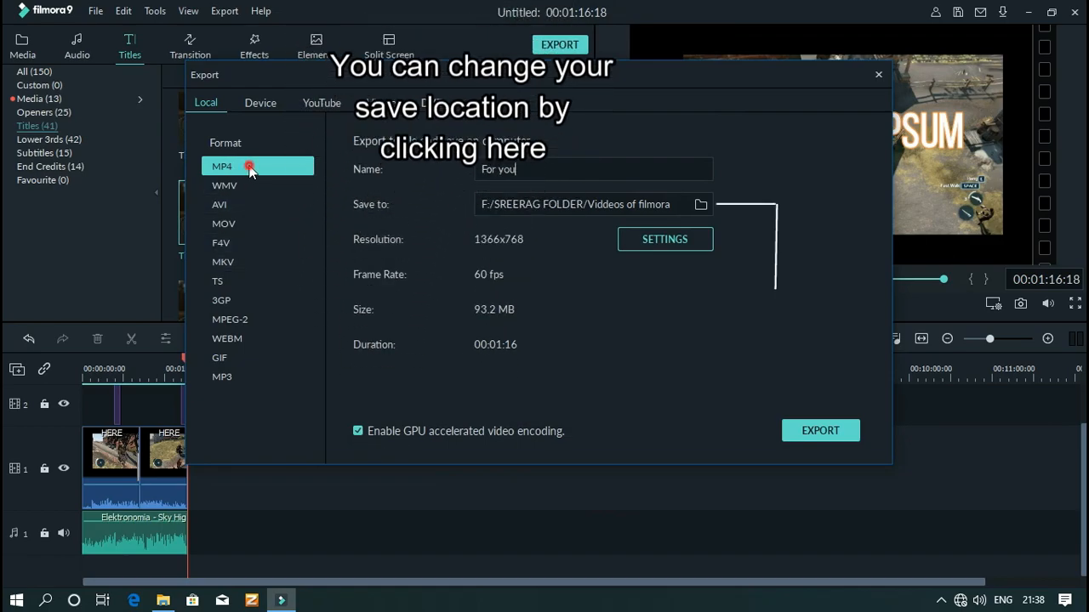
click(359, 432)
click(357, 431)
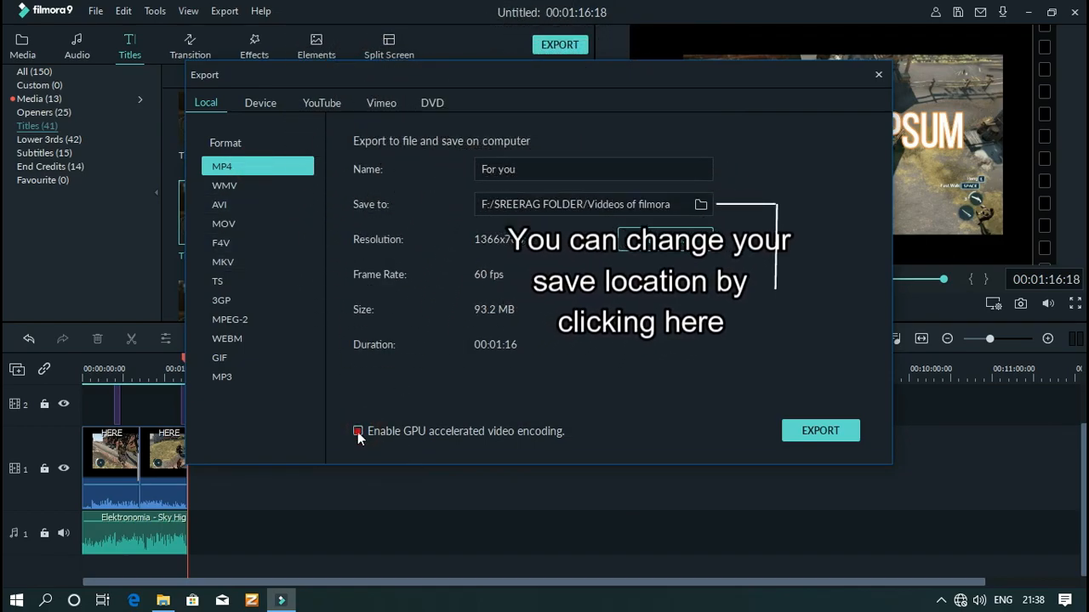
click(807, 434)
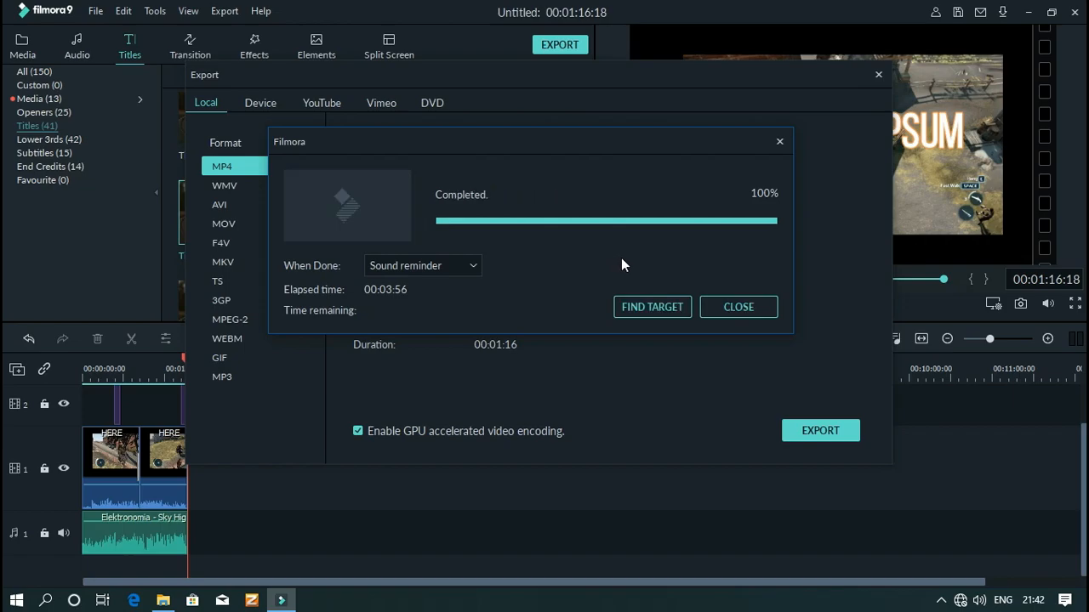
- Locate the exported For you video in its folder and open it in an enlarged player
click(638, 305)
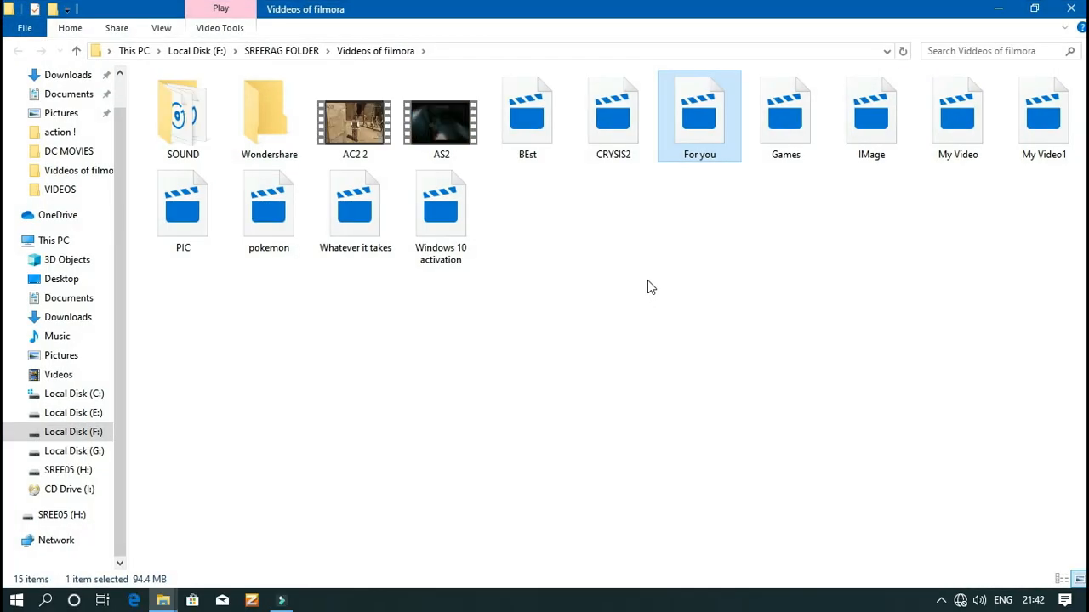
double_click(705, 145)
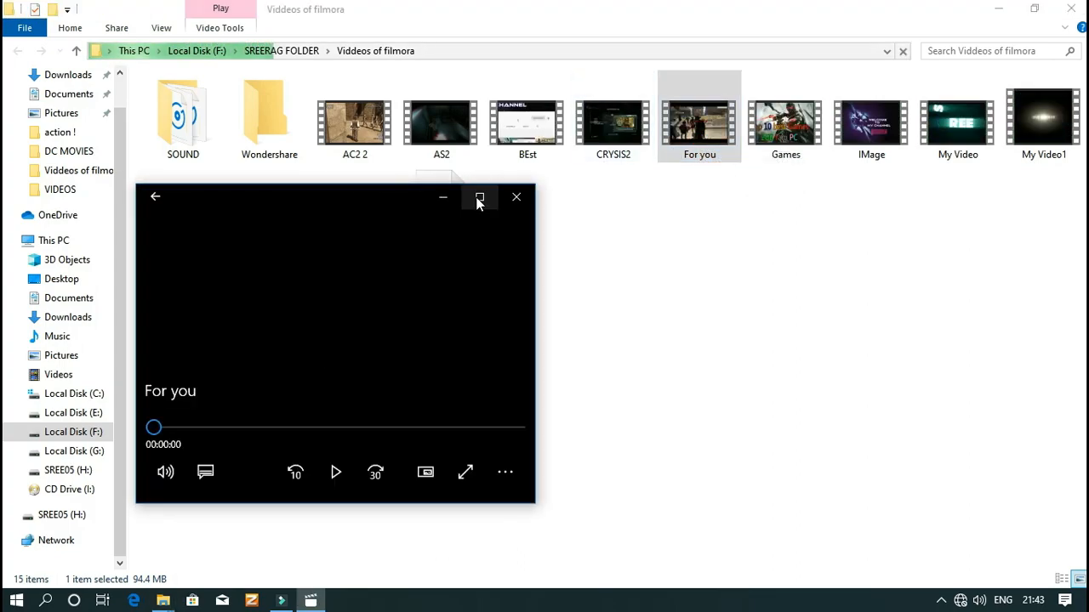
click(479, 199)
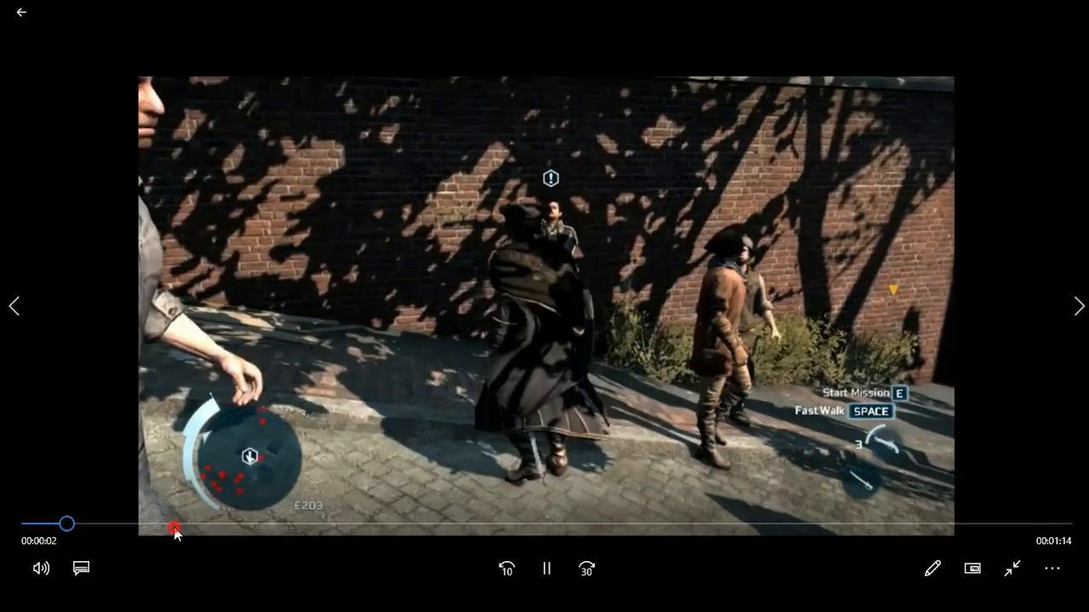
- Skim through the exported video at several points, reducing the player from full screen to a small window
click(176, 525)
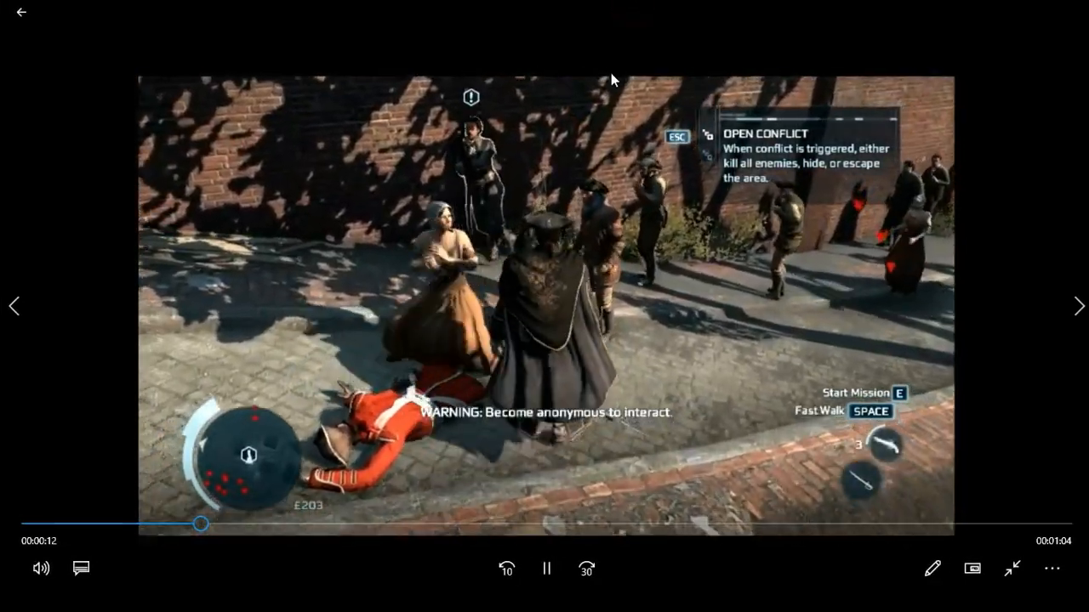
double_click(611, 74)
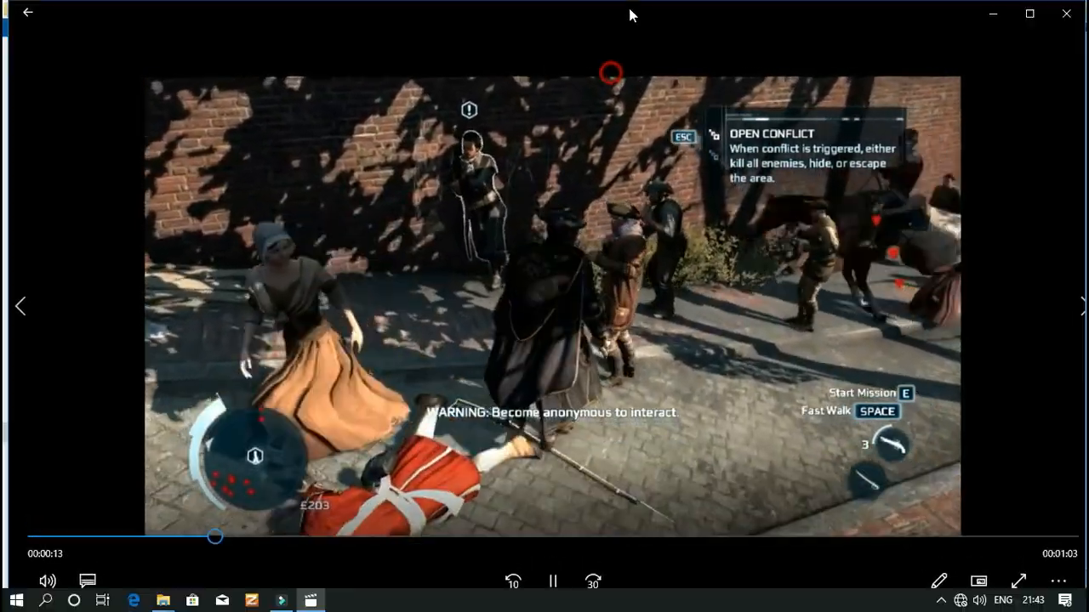
drag(617, 73, 550, 134)
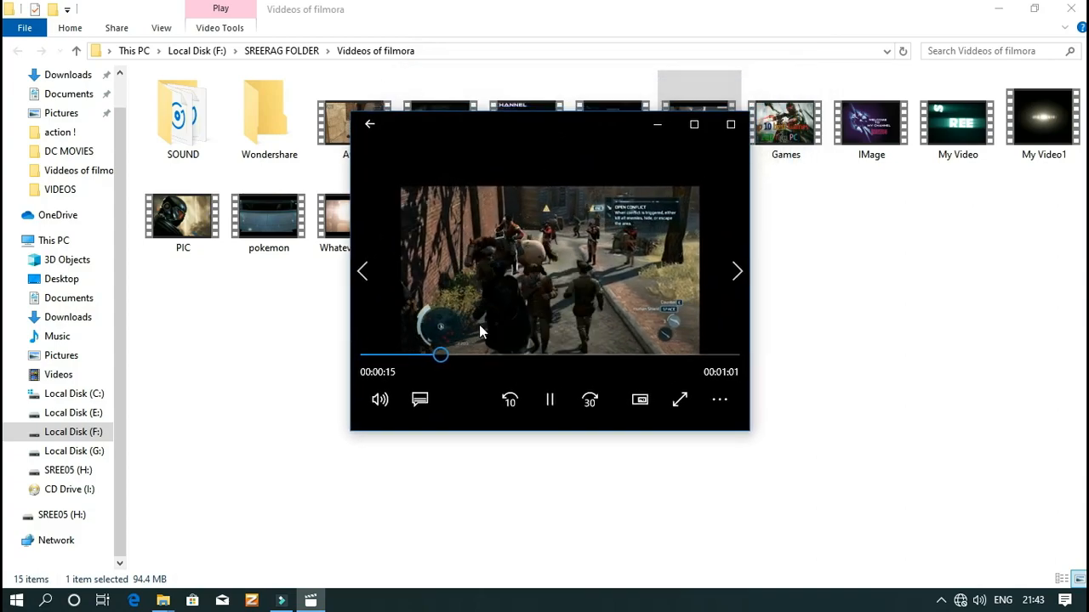
click(474, 356)
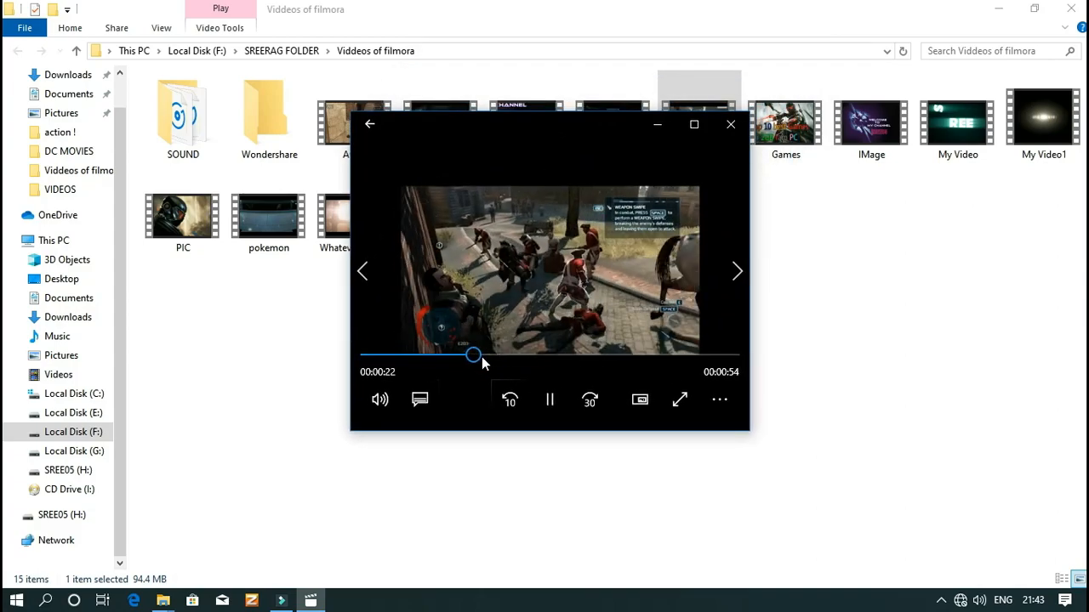
click(493, 355)
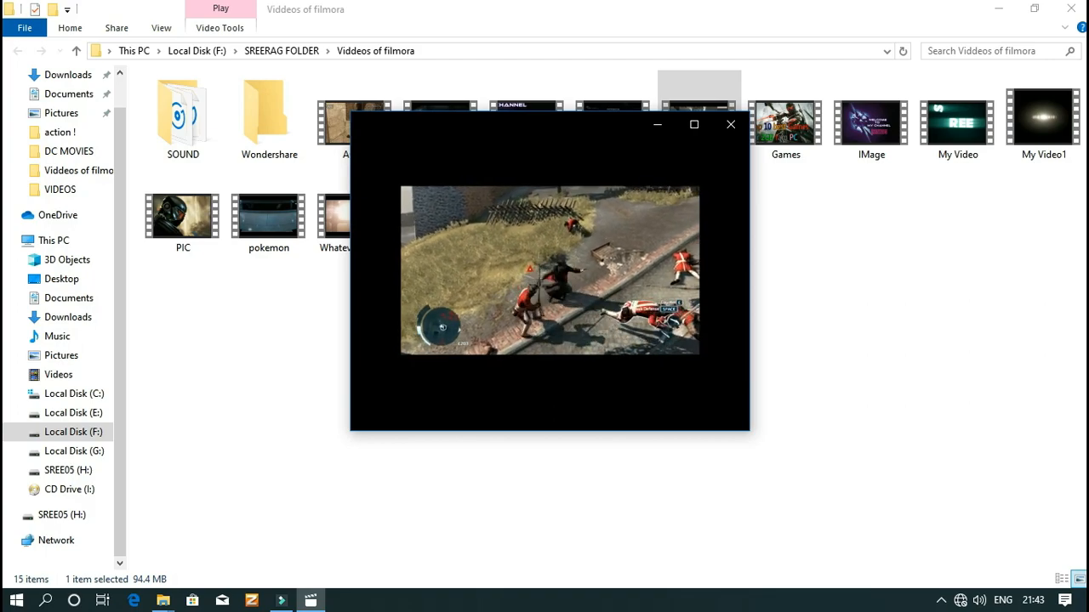
mouse_move(688, 193)
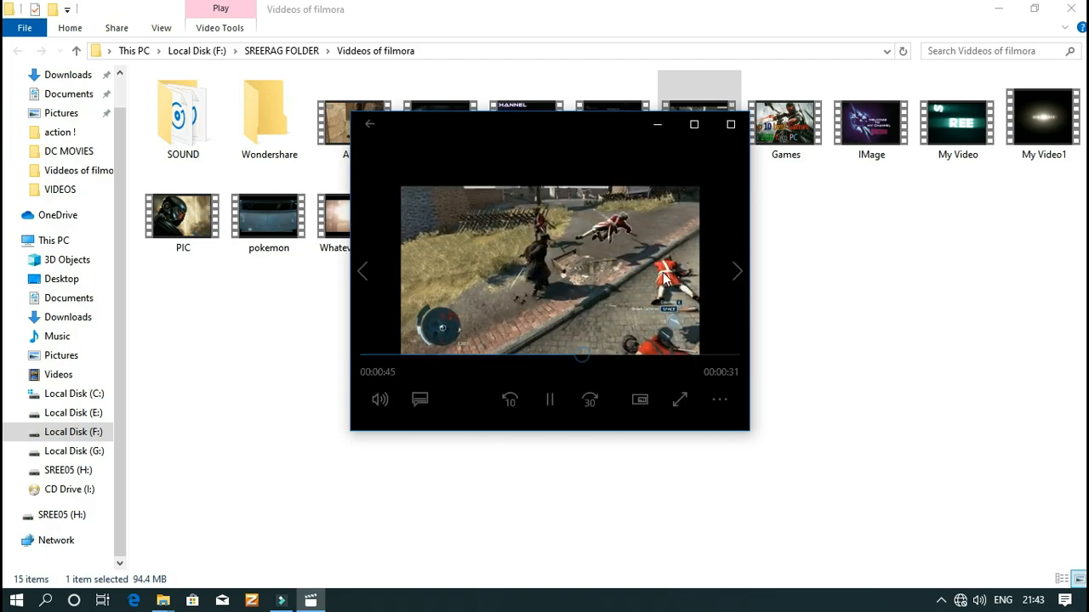